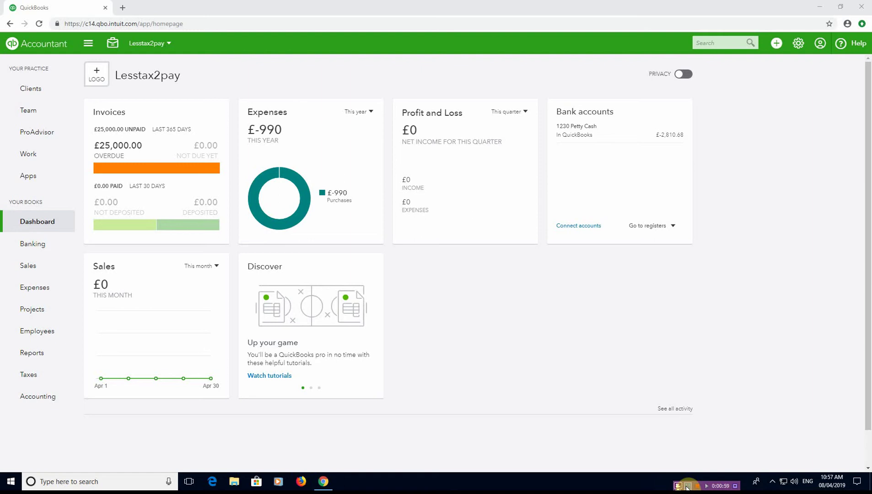
- Start a new customer and fill in the first name, middle name and e-mail address
mouse_move(36, 267)
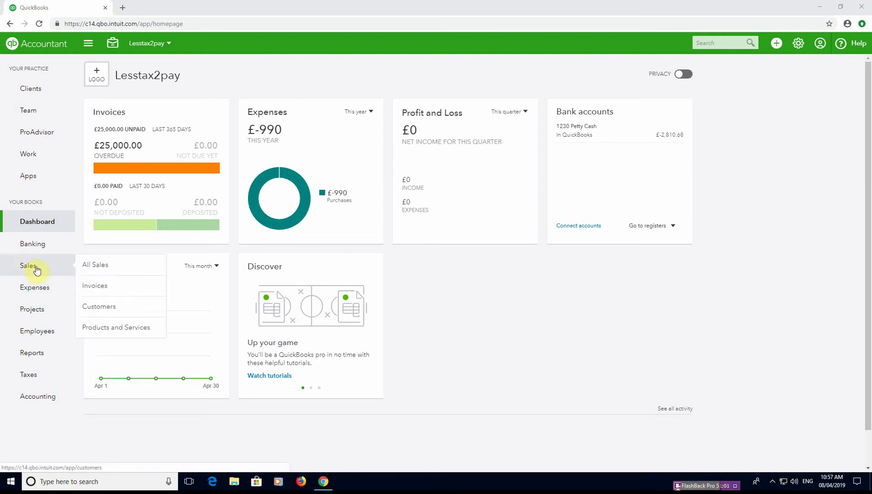
left_click(121, 306)
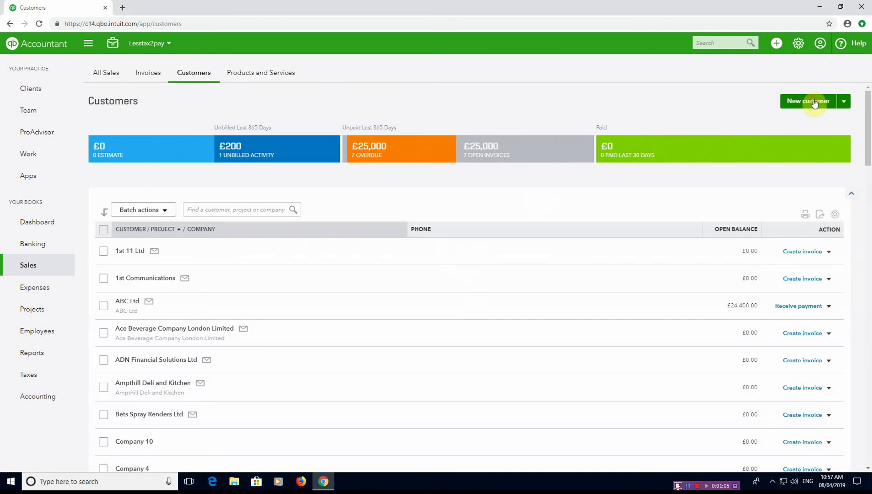
left_click(815, 104)
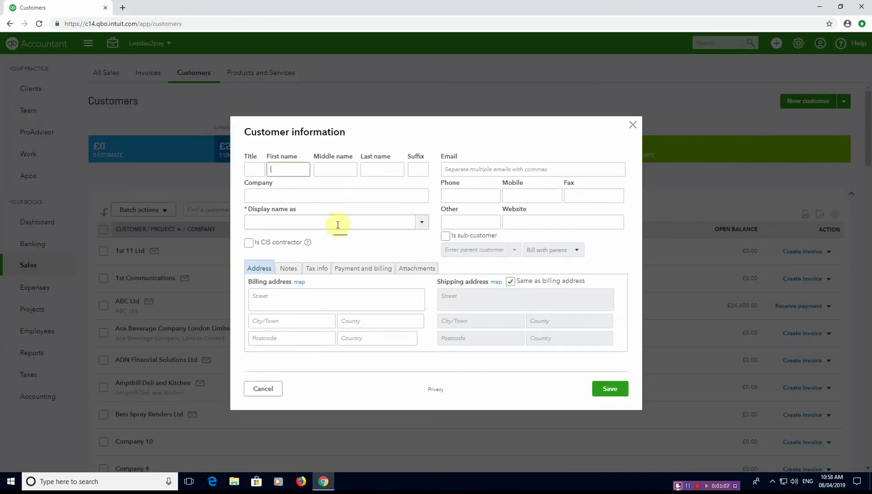
key("Tab")
key("Tab")
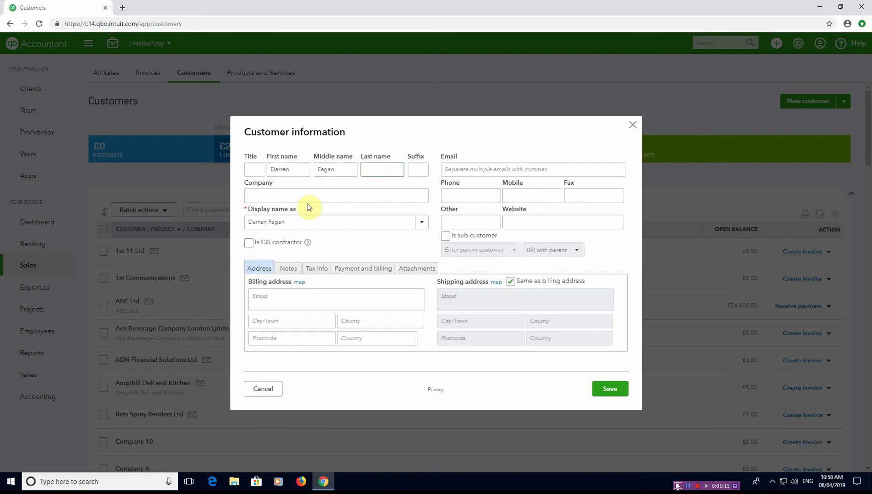
left_click(553, 176)
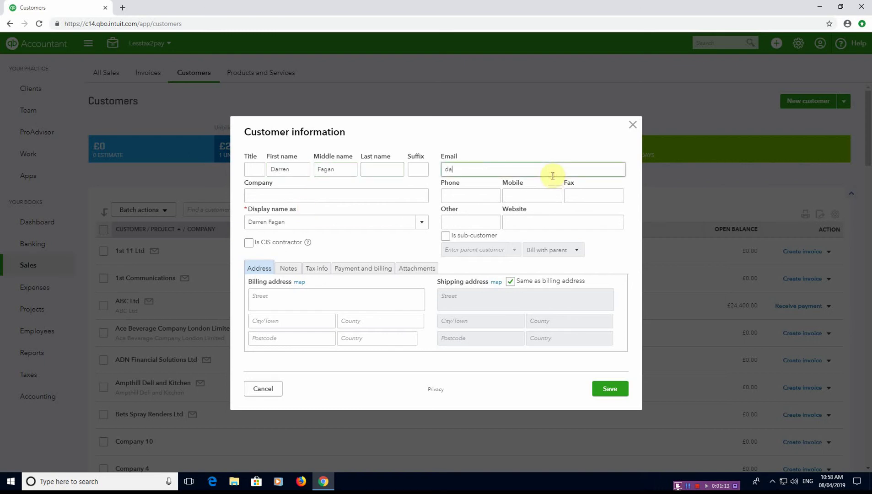
- Fix the duplicate display name by appending ' 2', then save the customer
left_click(615, 390)
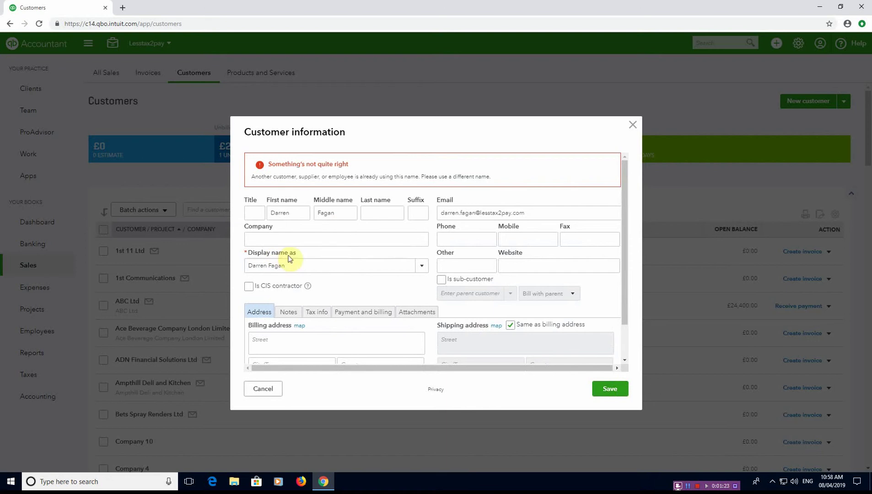
left_click(296, 269)
type("D")
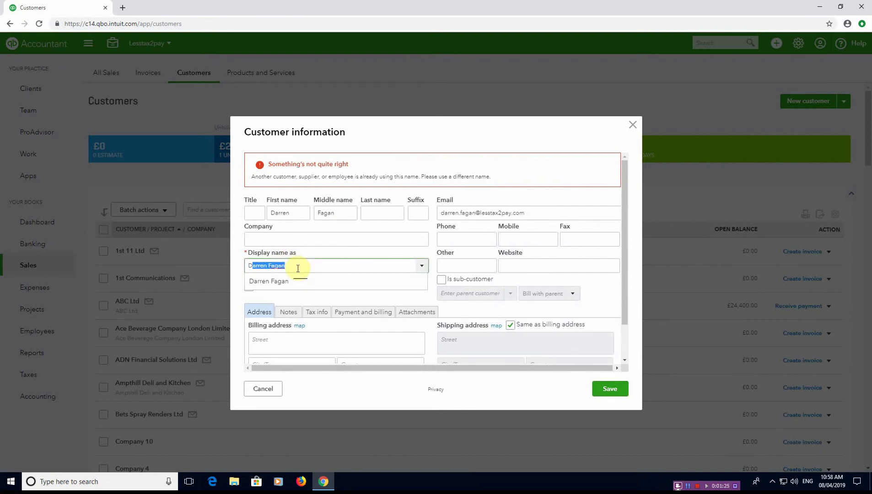
left_click(293, 282)
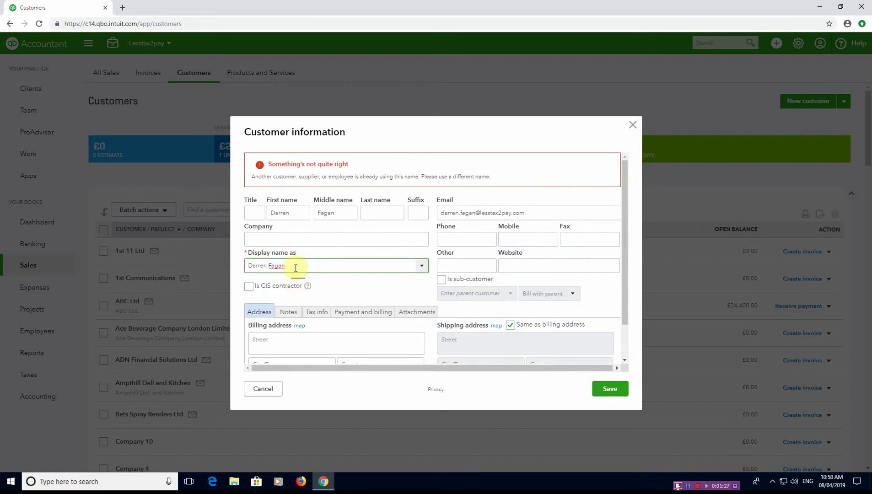
type("2")
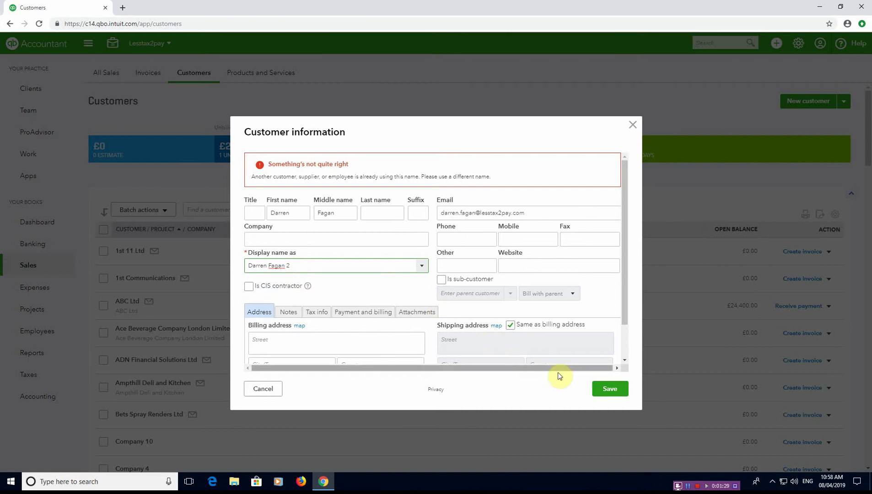
left_click(620, 393)
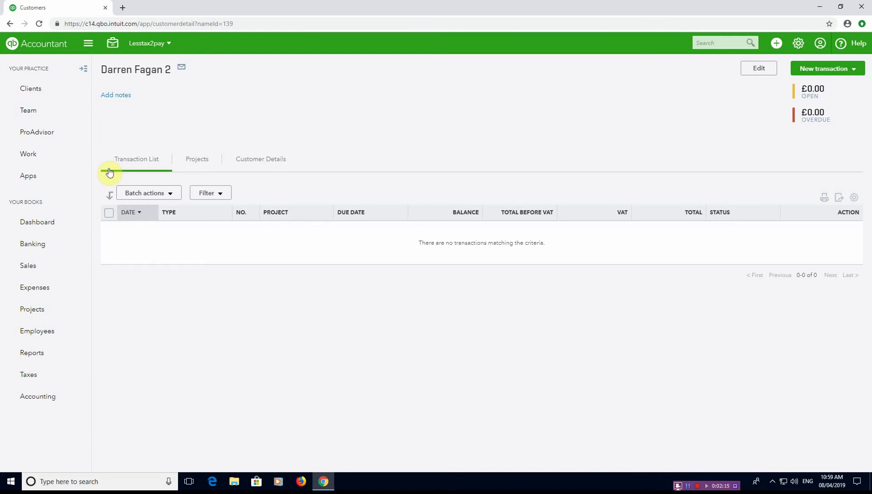
- From the customer's Projects tab, create project 'Test' with the new customer as client
left_click(195, 168)
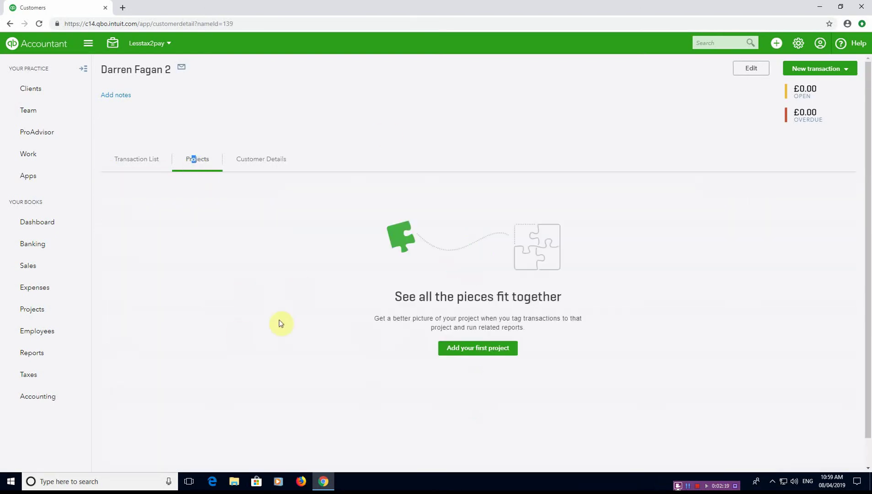
left_click(497, 349)
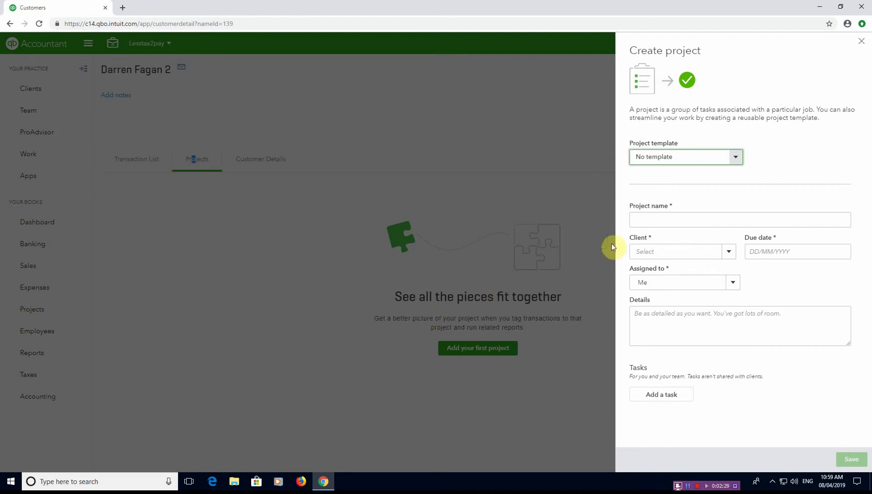
left_click(653, 219)
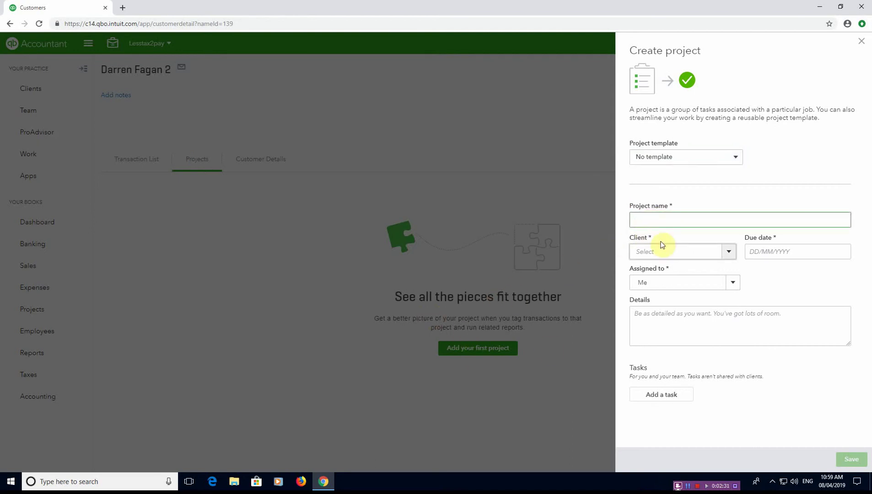
type("Test")
key("Tab")
left_click(734, 253)
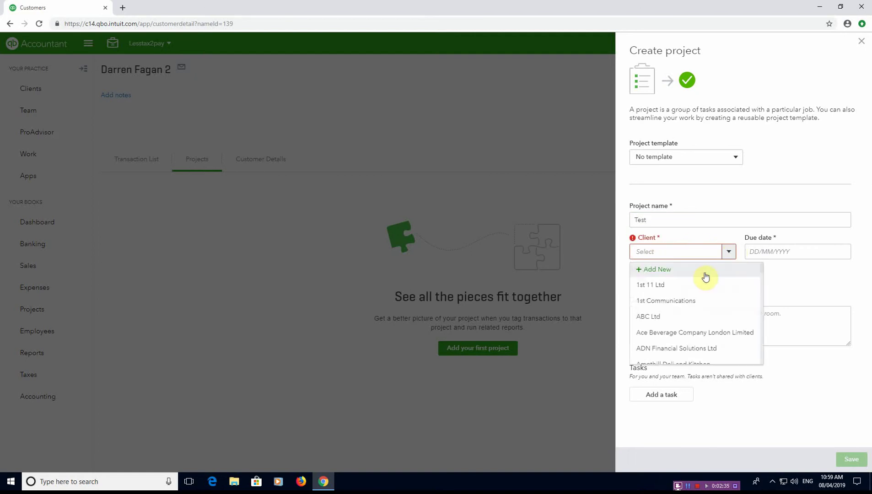
scroll(688, 328, "down", 1)
scroll(687, 327, "down", 5)
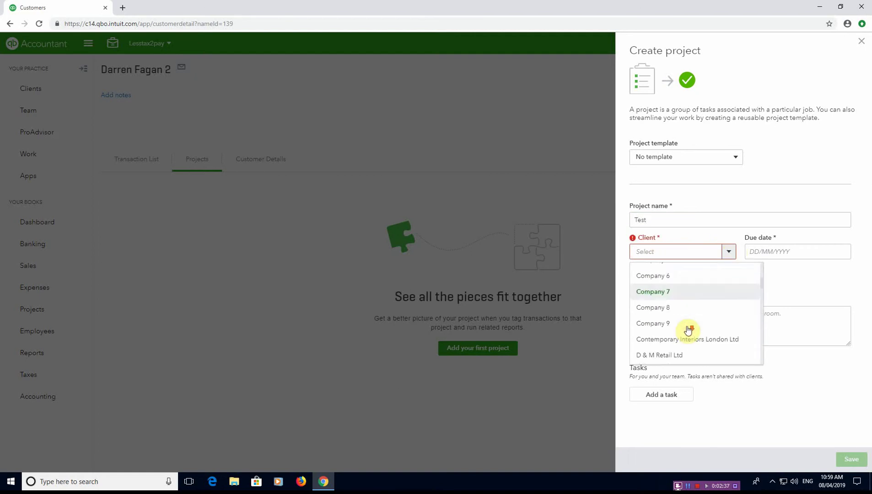
left_click(682, 329)
left_click(792, 251)
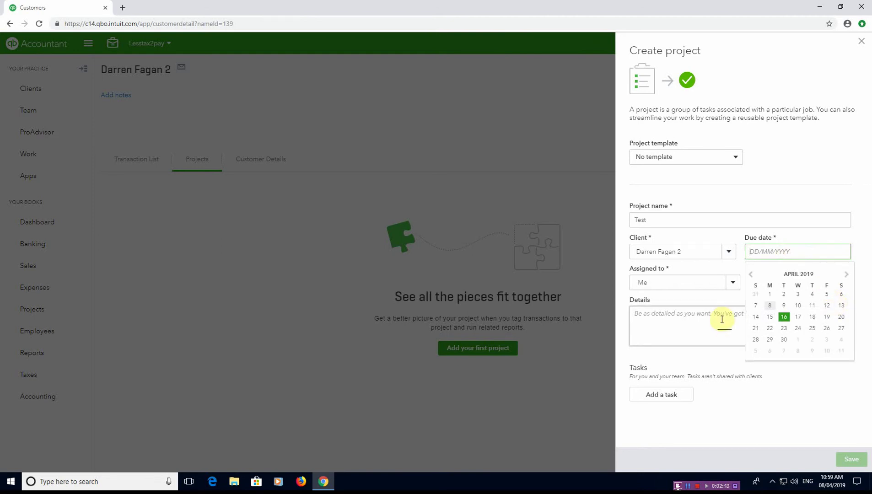
- Set due date 30/04/2019 and details 'This is a test project to show profitability', then save
type("30/04/2019")
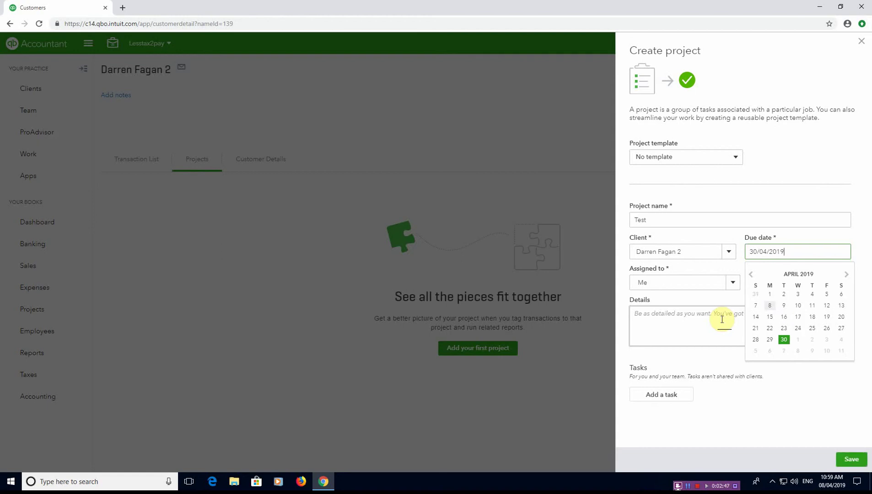
key("Tab")
key("Tab")
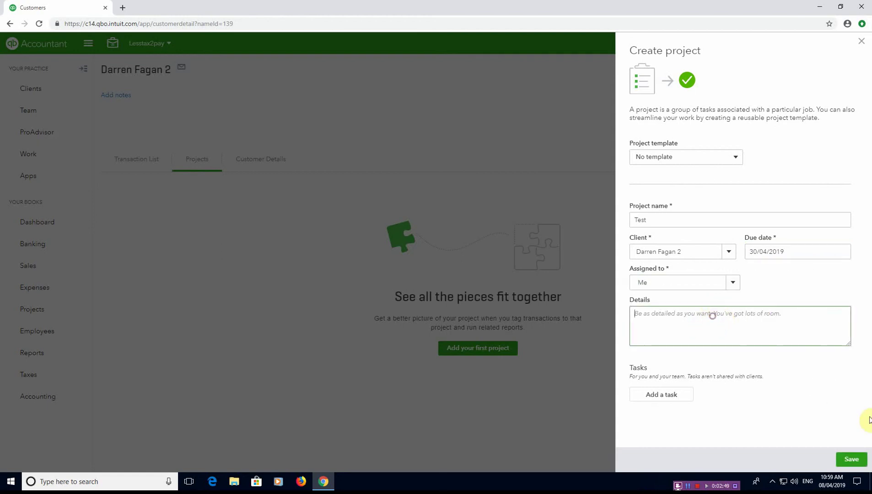
type("This ")
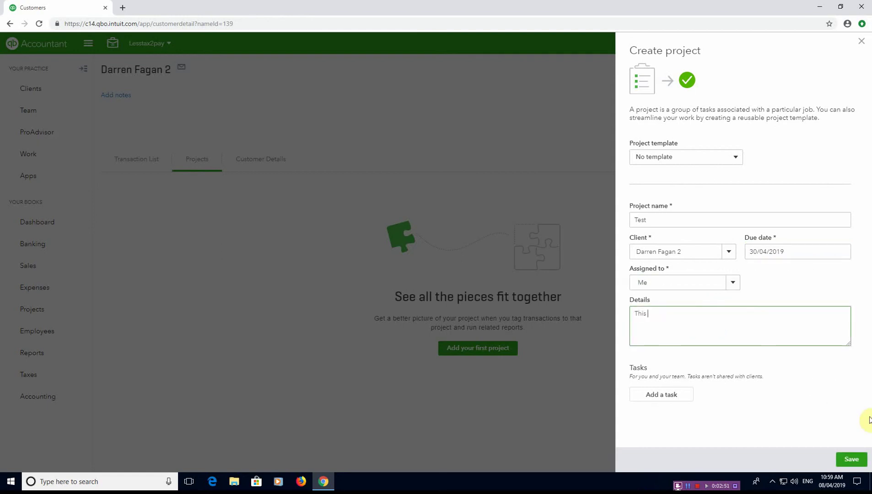
type("is a test project to show profitability")
key("Tab")
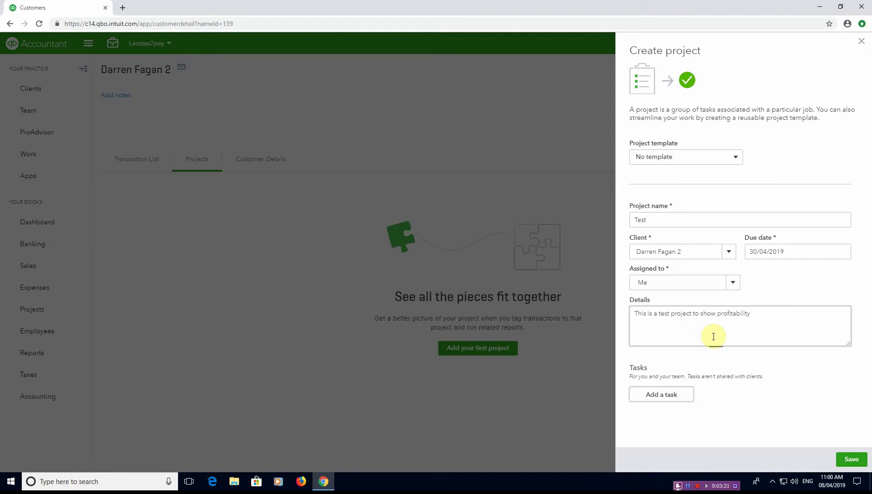
left_click(851, 459)
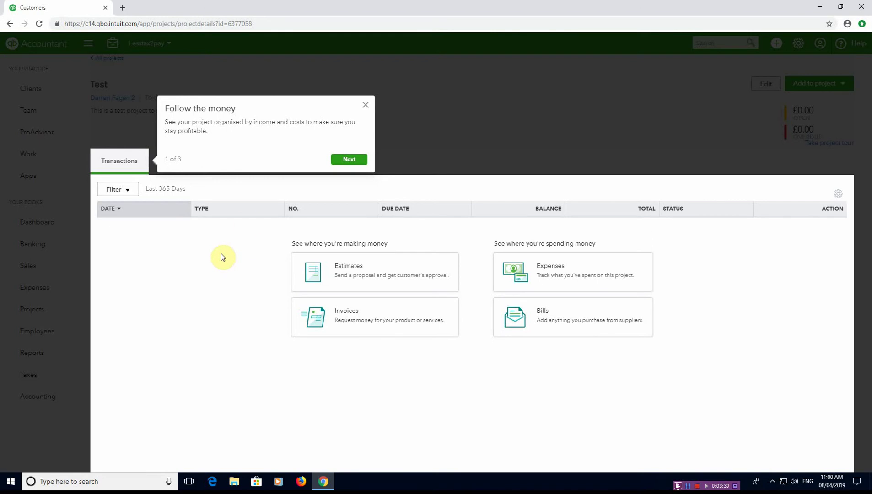
- Step through the project page tour to its final tip, step 3 of 3
left_click(351, 160)
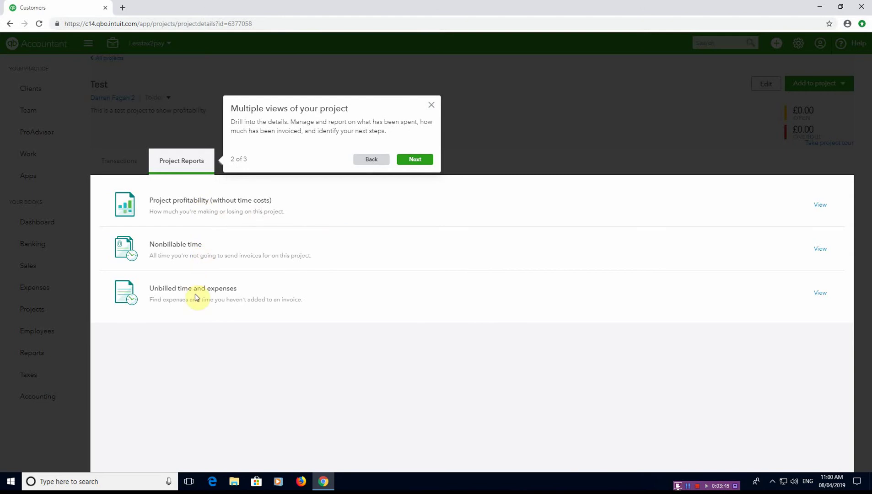
left_click(430, 159)
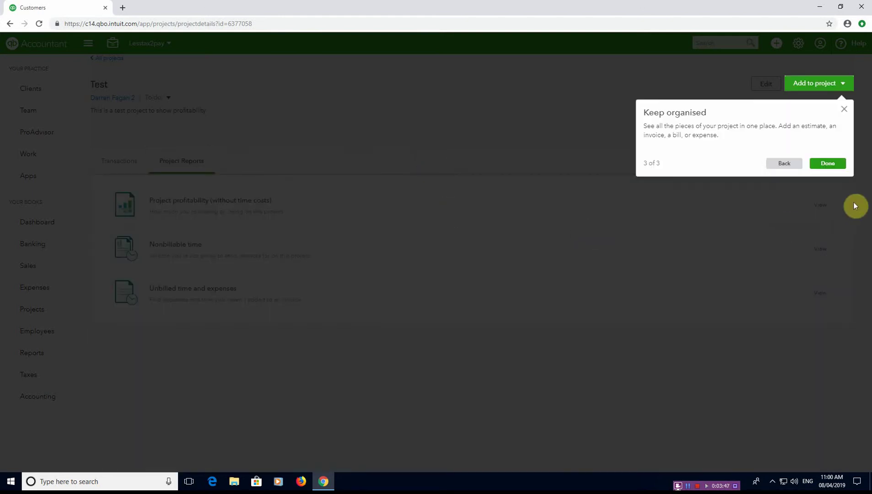
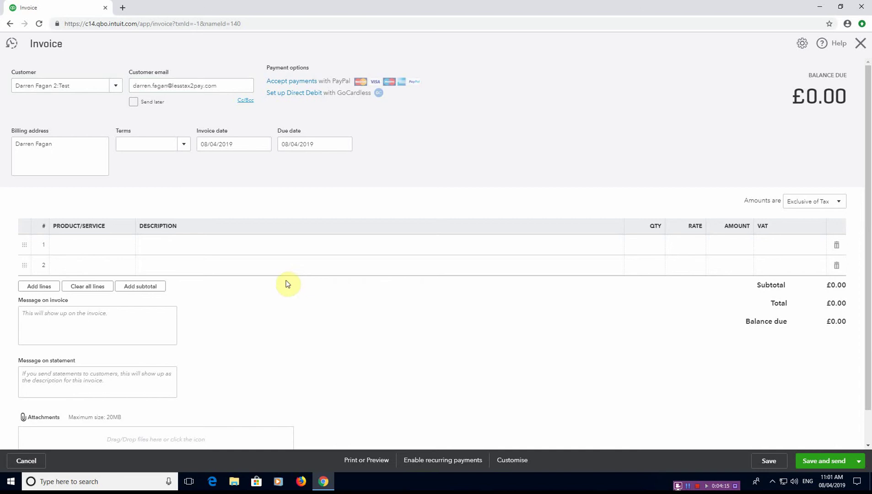
- Add a Sales invoice line described 'test project' with a rate of 25,000
key("Tab")
key("Tab")
key("Tab")
key("Tab")
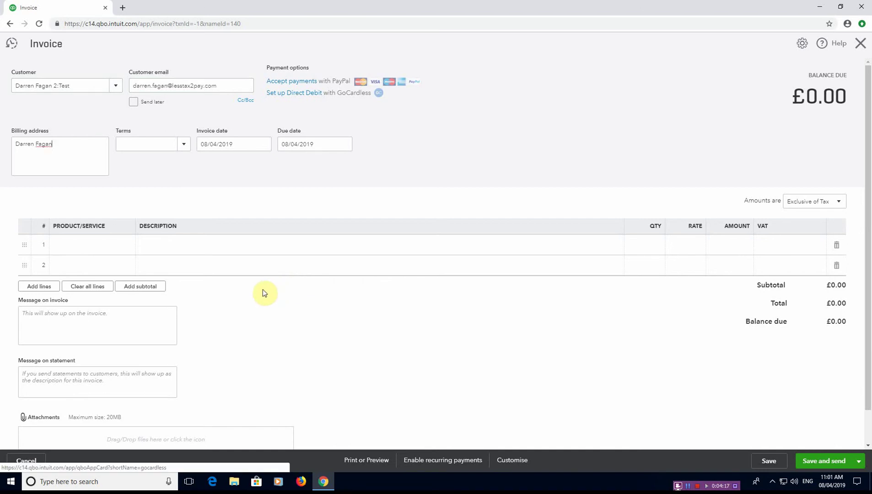
key("Tab")
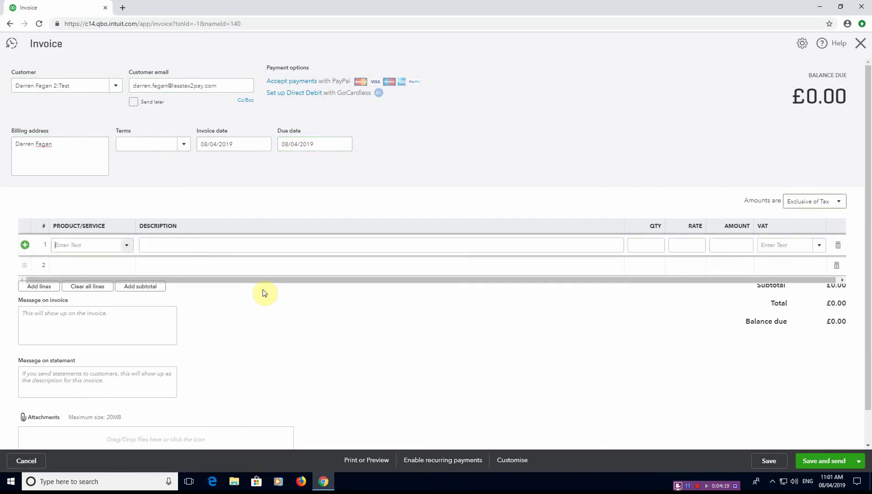
type("se")
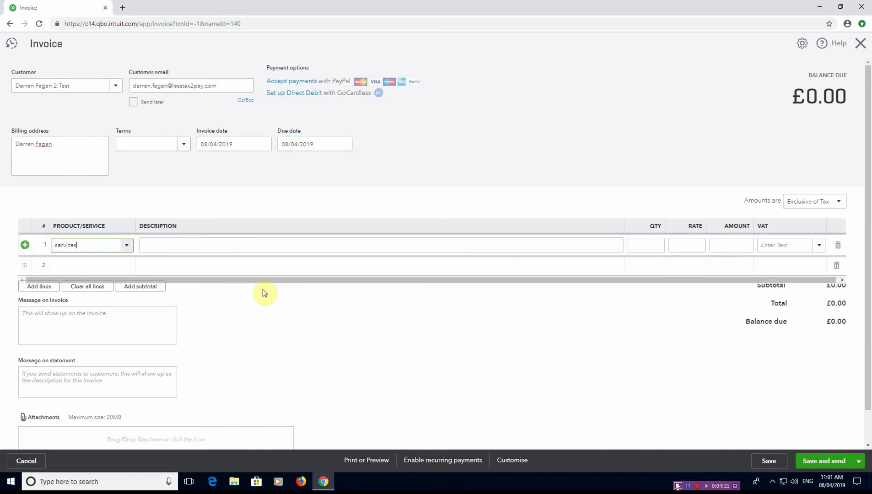
type("rvices")
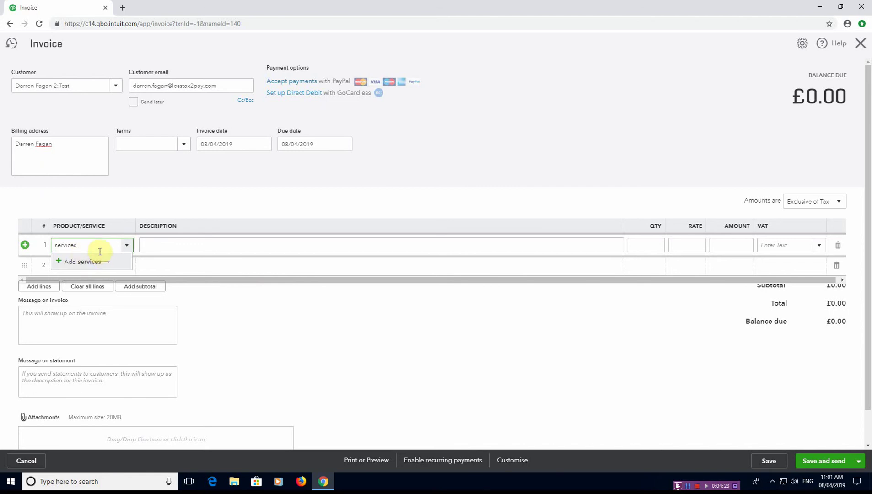
left_click(130, 246)
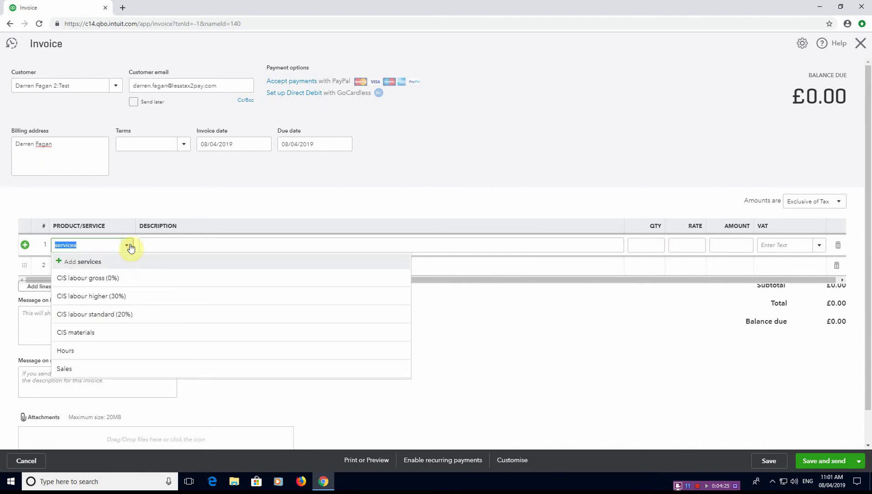
key("BackSpace")
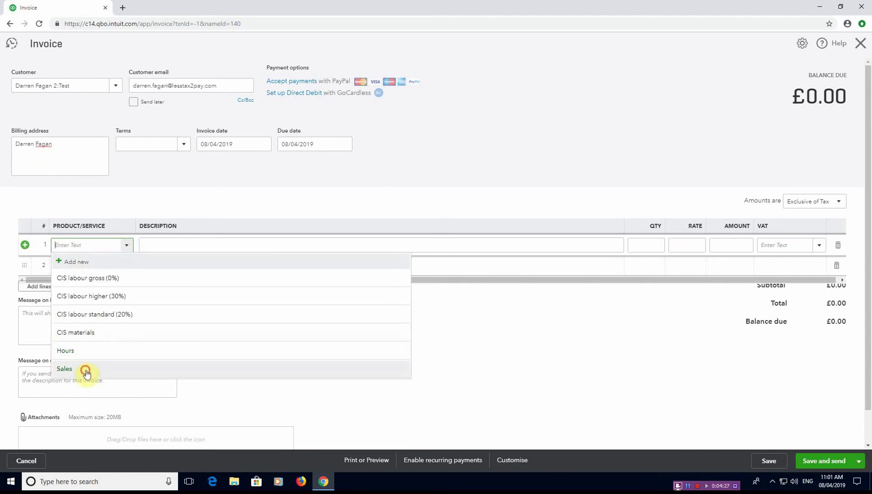
left_click(83, 369)
left_click(177, 245)
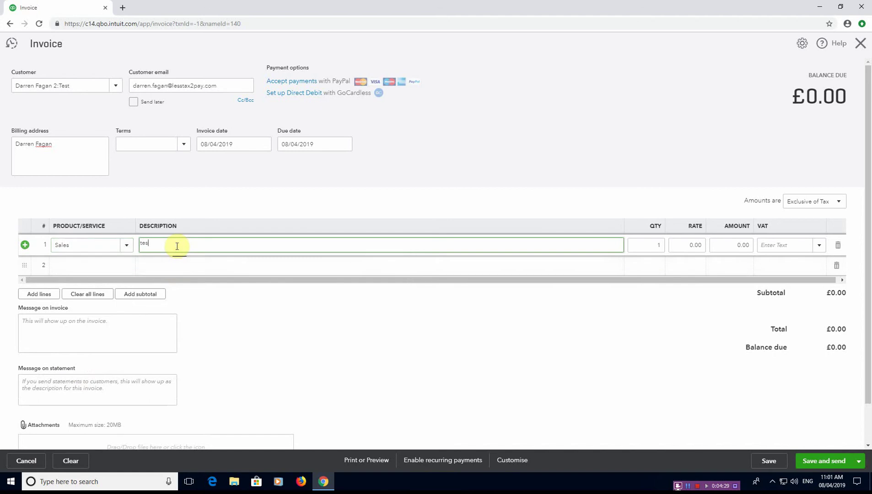
type("test project")
key("Tab")
key("Tab")
type("25,00")
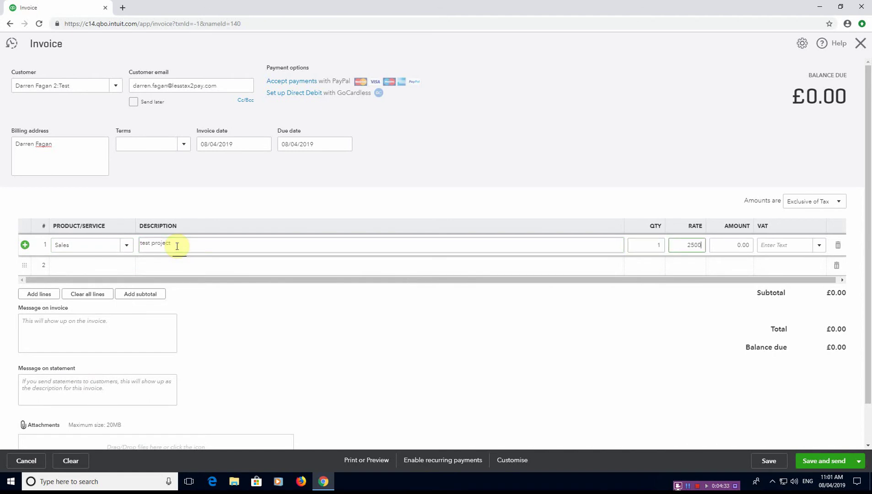
type("0")
key("Tab")
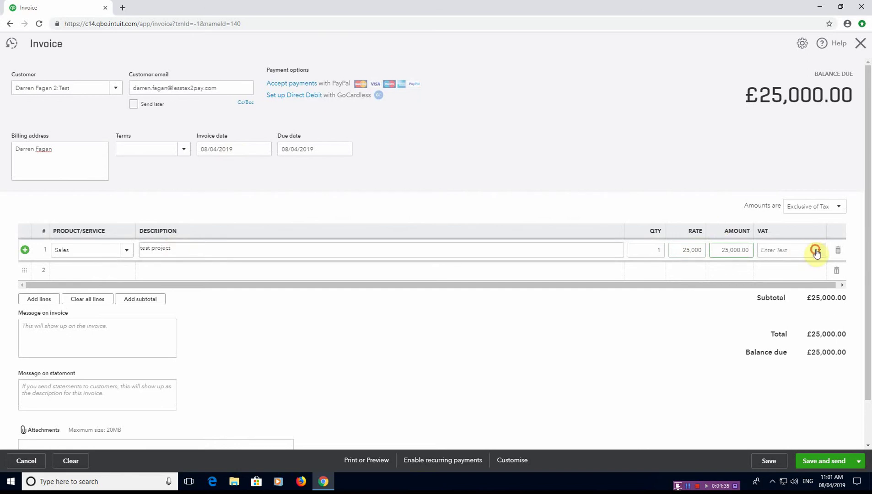
- Apply 20.0% S VAT to the line and save and close the £30,000 invoice
left_click(817, 252)
left_click(793, 354)
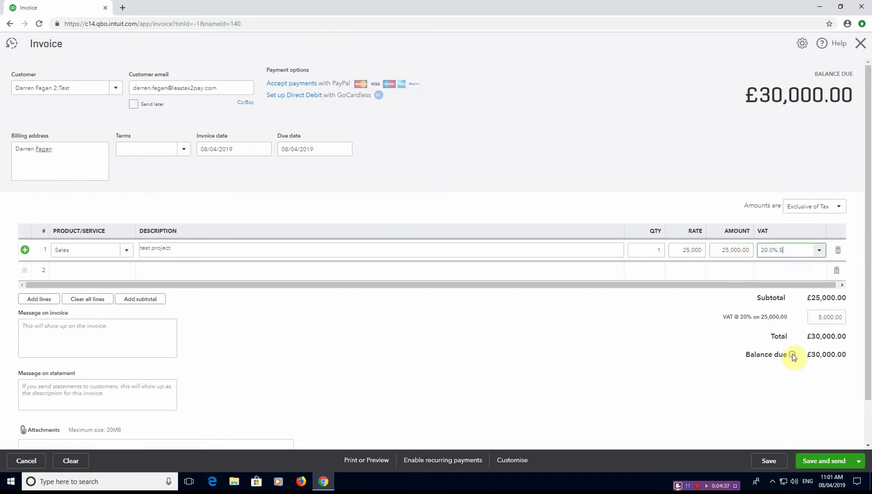
left_click(860, 463)
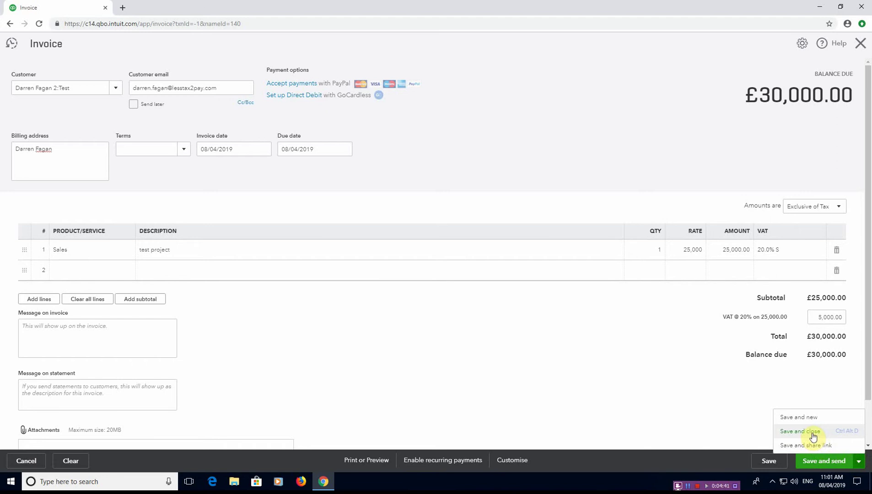
left_click(813, 432)
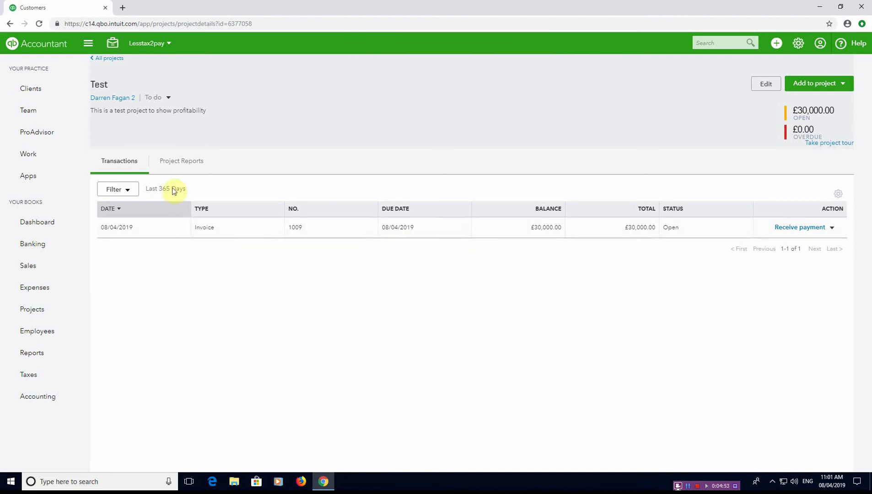
- View the Test project's profitability report showing £25,000 net income, then return to project details
left_click(181, 163)
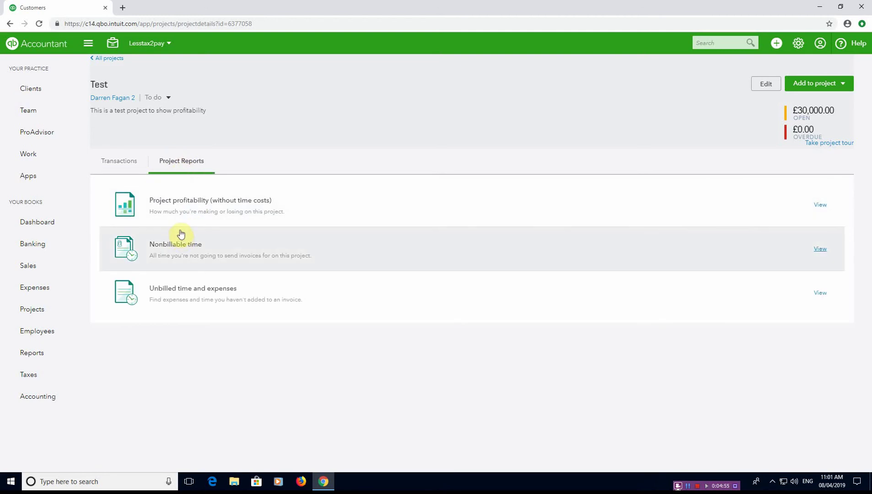
left_click(821, 205)
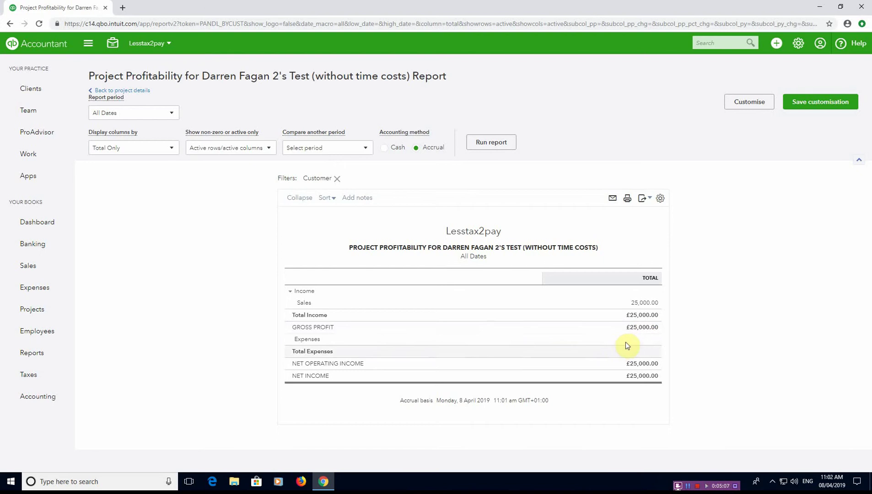
left_click(121, 91)
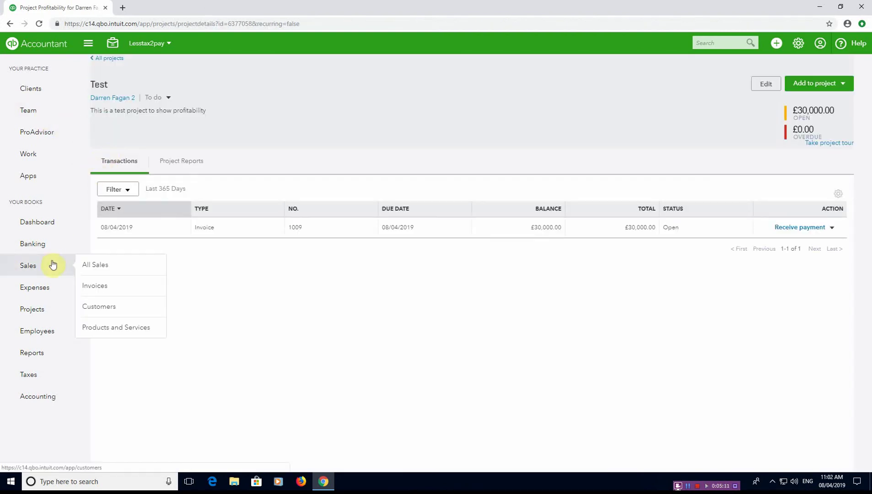
- Create a new bill for supplier Electricfix from the Suppliers list
mouse_move(57, 295)
left_click(113, 308)
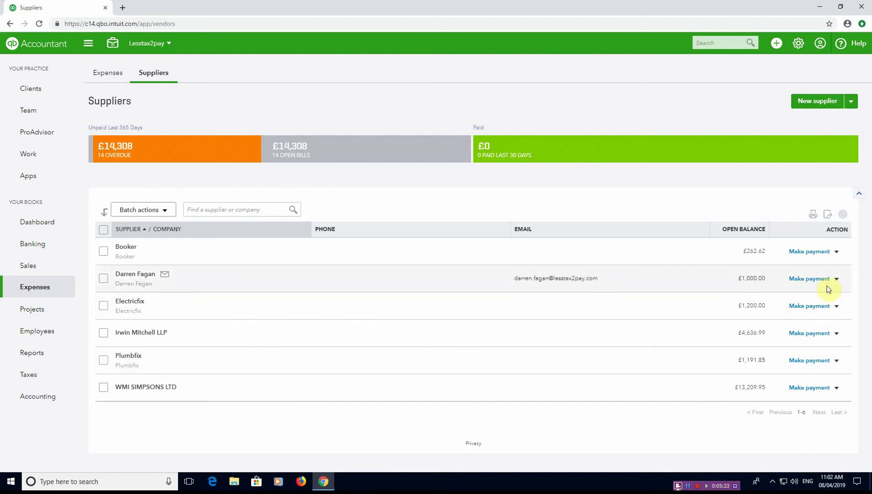
left_click(837, 308)
left_click(820, 322)
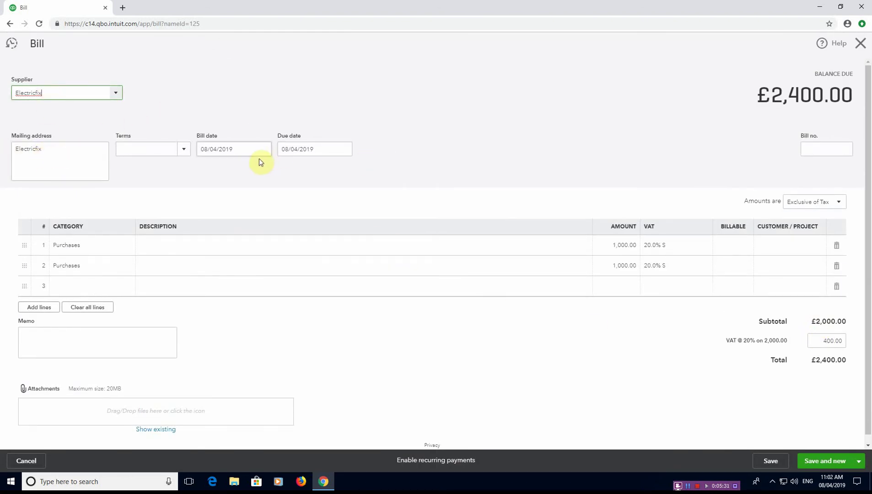
- Date the bill 10/04/2019 and give line 1 description 'inv no 123456' and amount 5,000
left_click(246, 154)
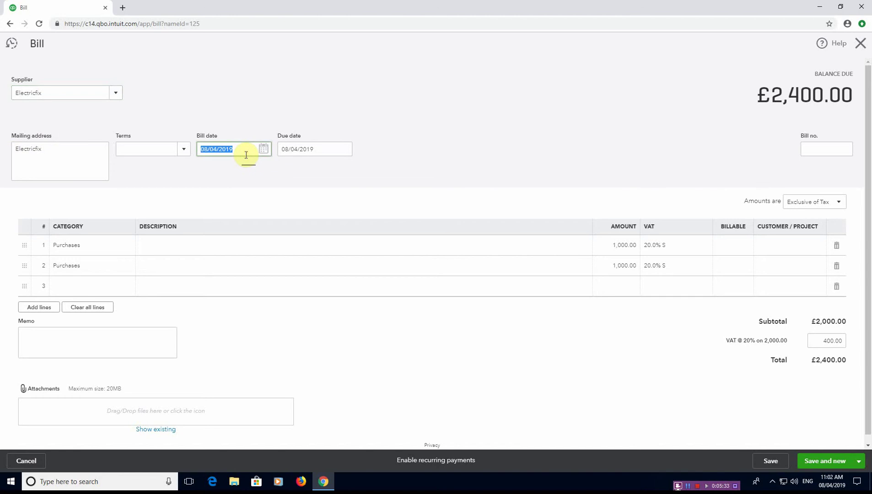
type("10/04/2019")
key("Tab")
key("Tab")
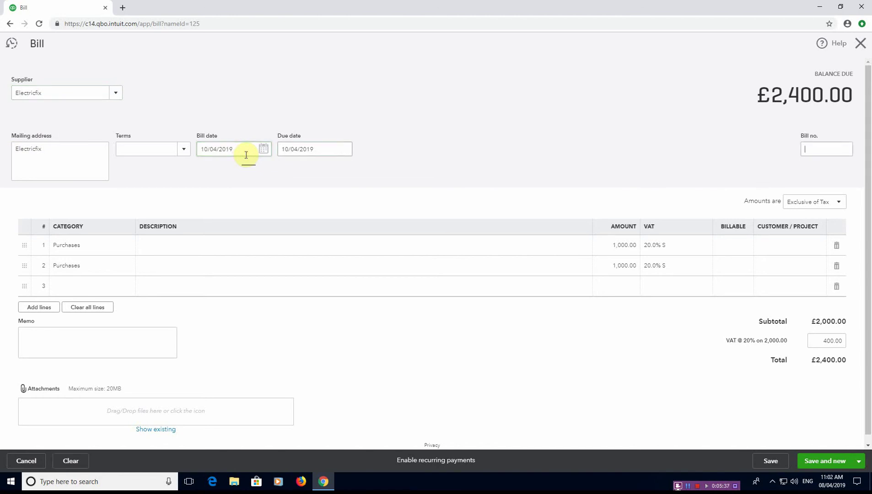
left_click(97, 245)
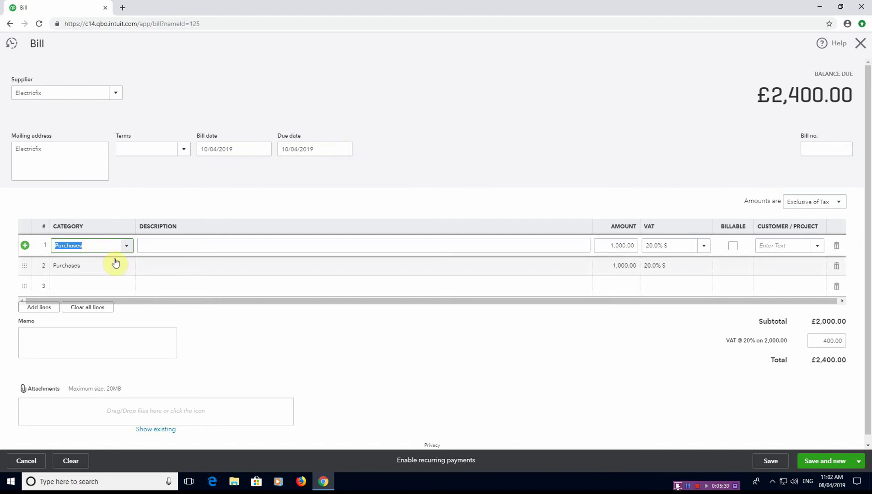
left_click(149, 246)
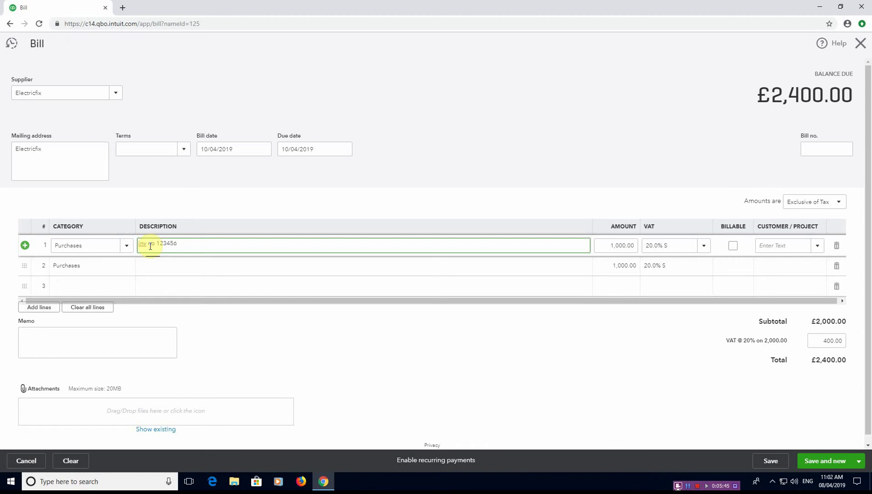
type("inv no 123456")
key("Tab")
type("50")
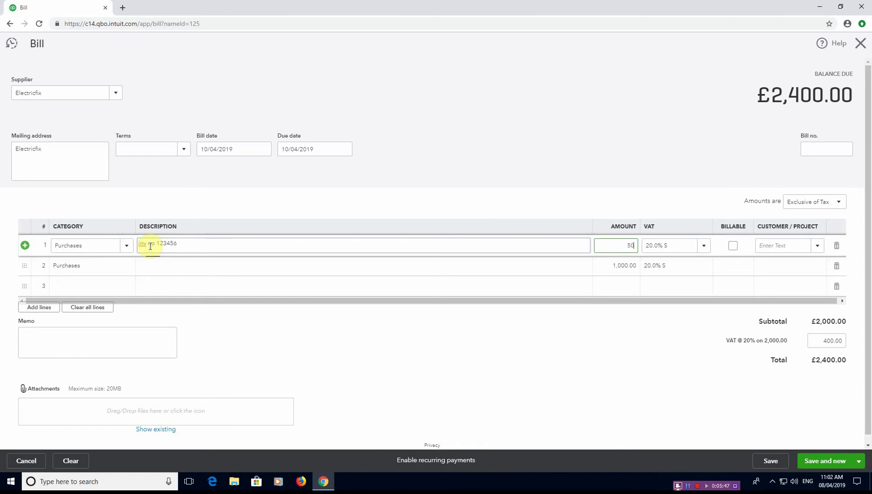
key("Tab")
key("Tab")
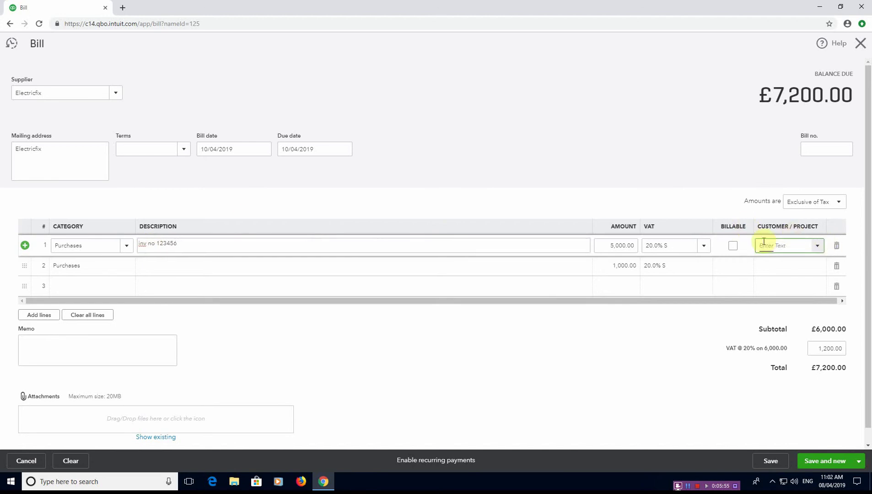
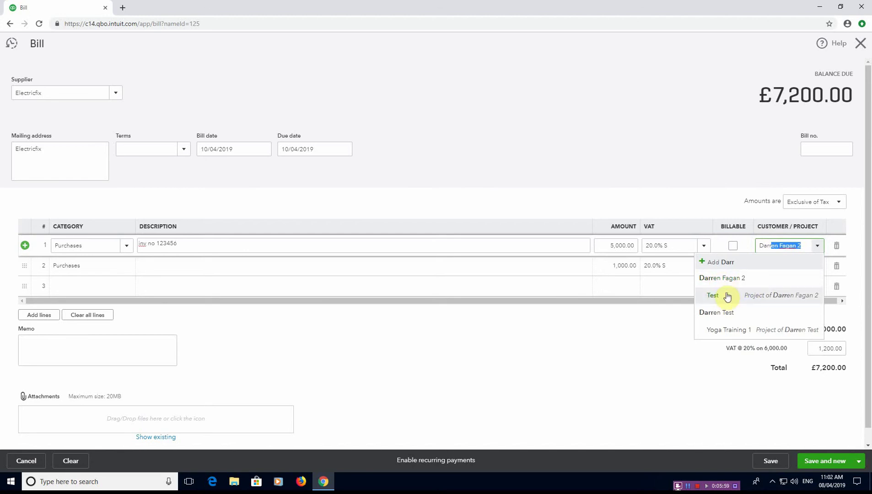
- Assign line 1 to the Test project, delete the £1,000 line, and save the £6,000 bill
left_click(788, 300)
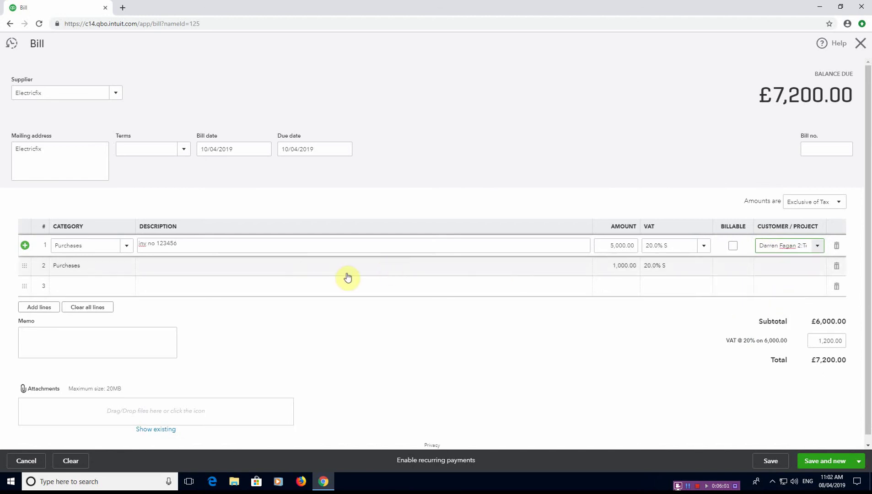
left_click(837, 266)
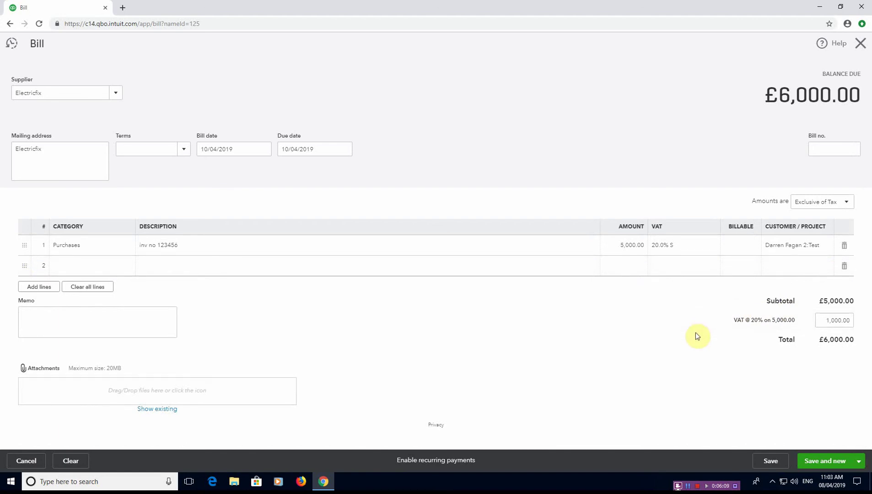
left_click(860, 461)
left_click(819, 447)
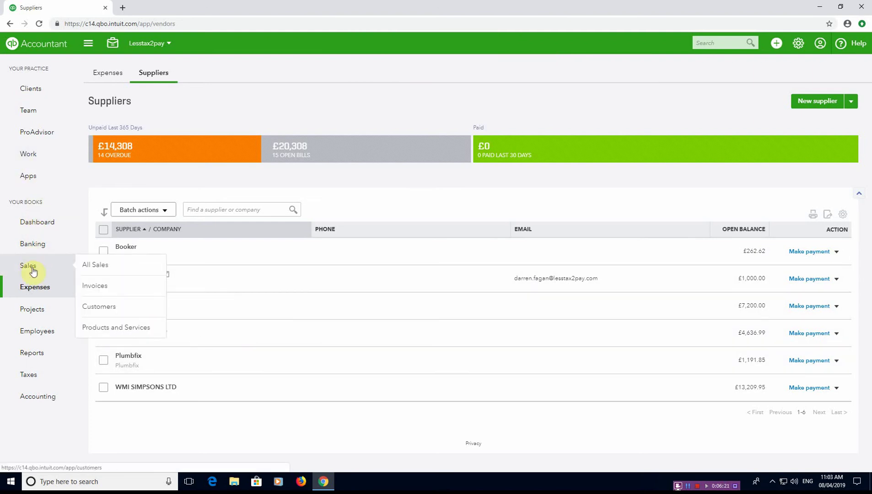
- Go to the Projects list, where Test appears under To Do
left_click(54, 311)
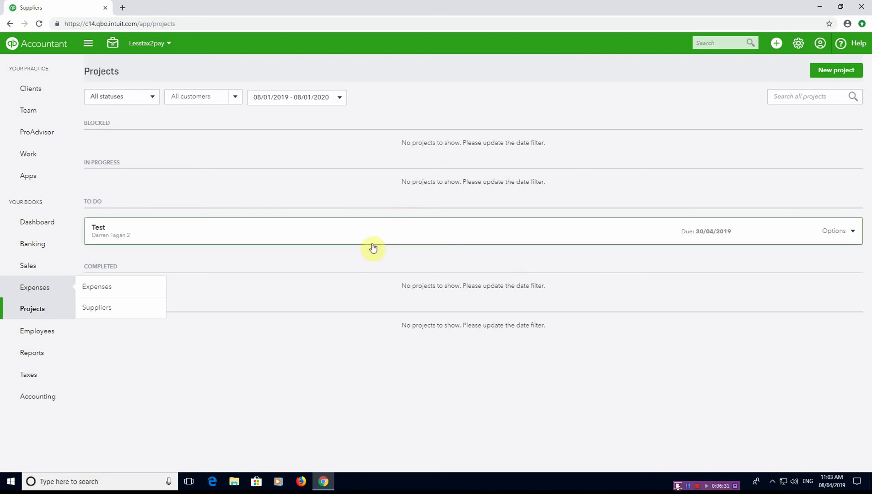
left_click(854, 231)
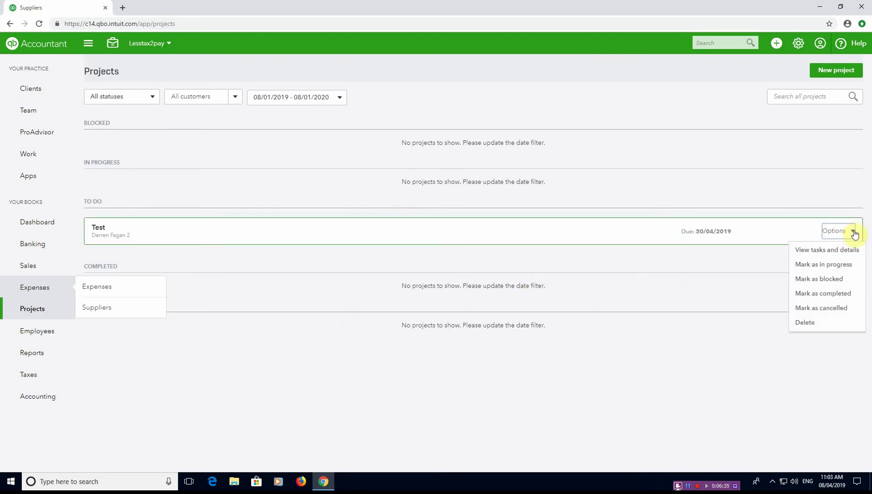
left_click(830, 249)
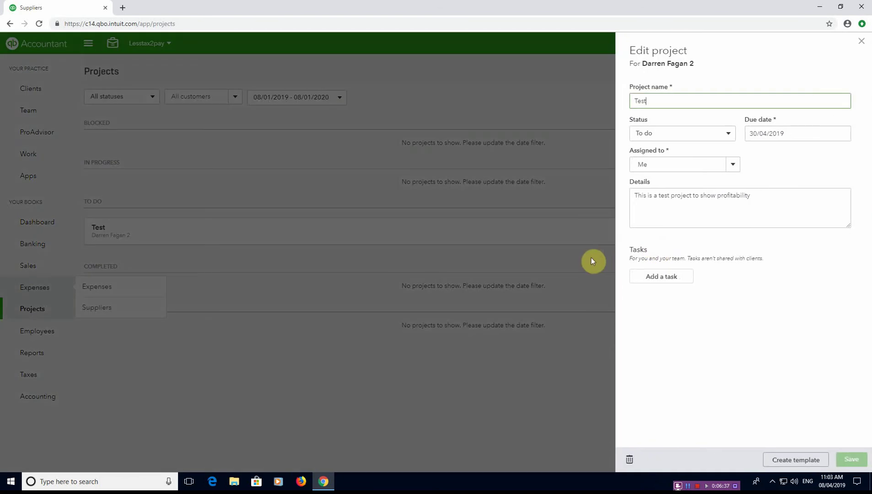
left_click(672, 276)
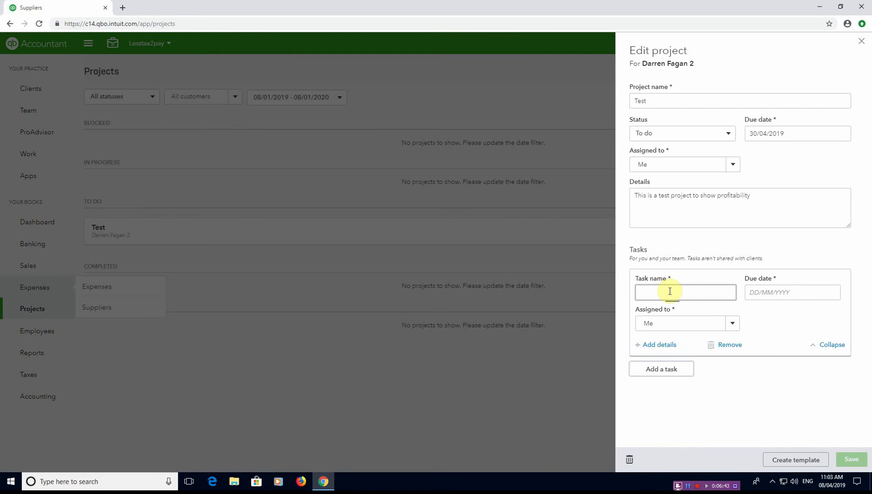
left_click(862, 41)
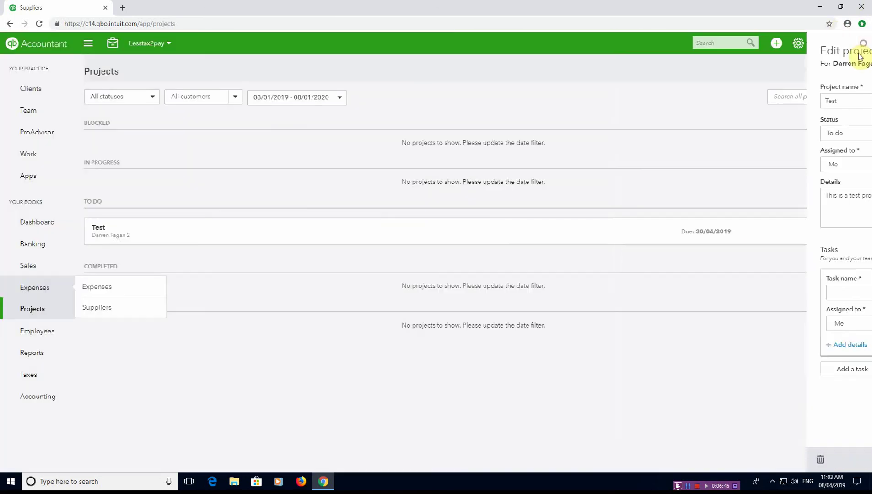
- Open the Test project and show its Project Reports list
left_click(96, 229)
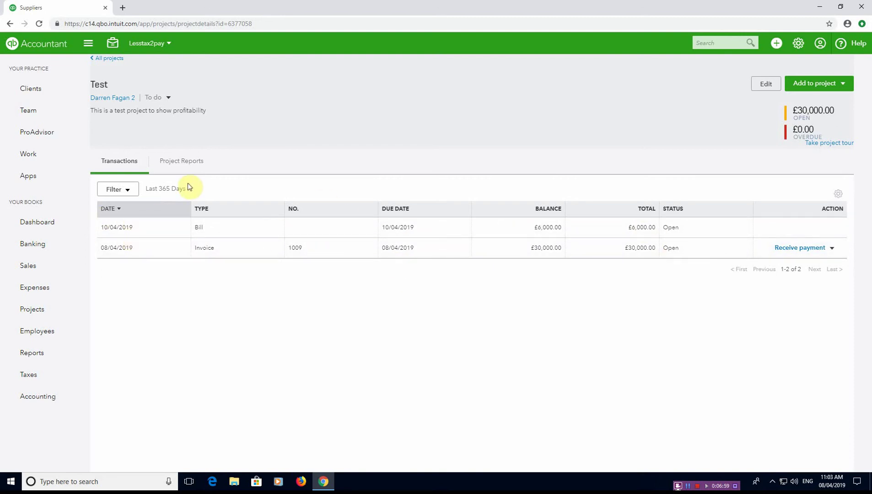
left_click(183, 169)
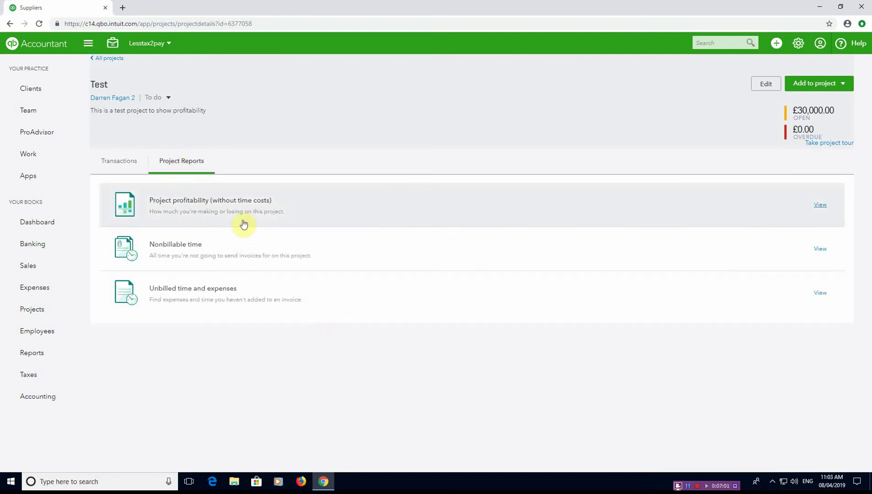
- View the Test profitability report showing £20,000 net income, then return to project details
left_click(821, 205)
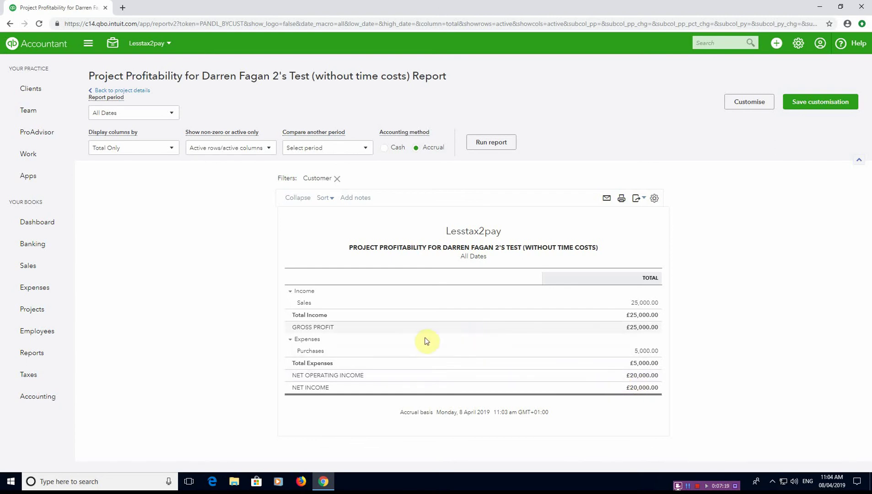
left_click(139, 92)
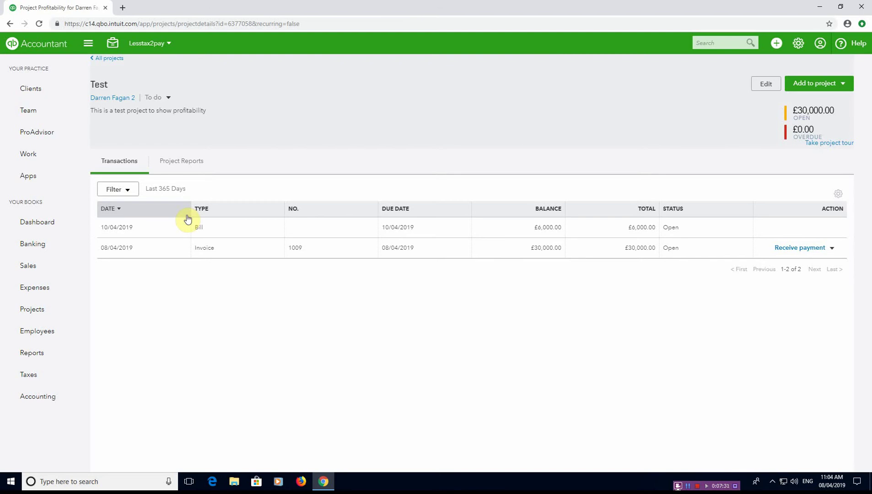
- Start a new expense from the Expense Transactions list
mouse_move(48, 286)
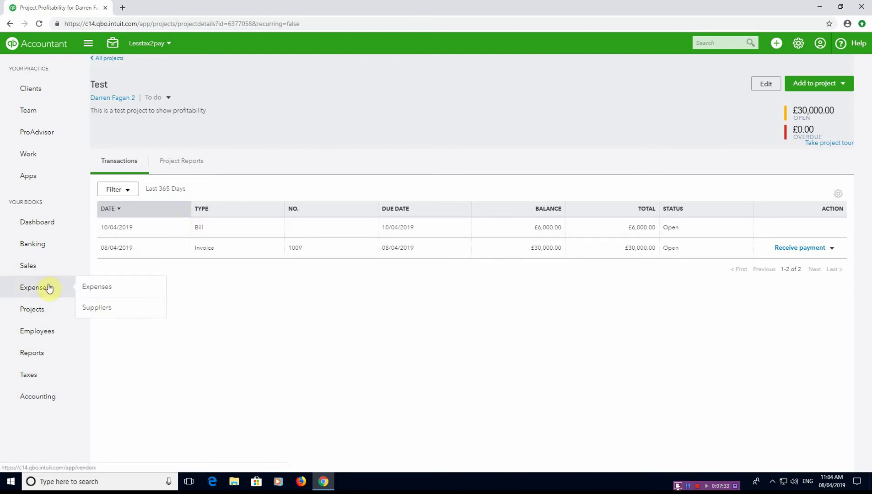
left_click(109, 292)
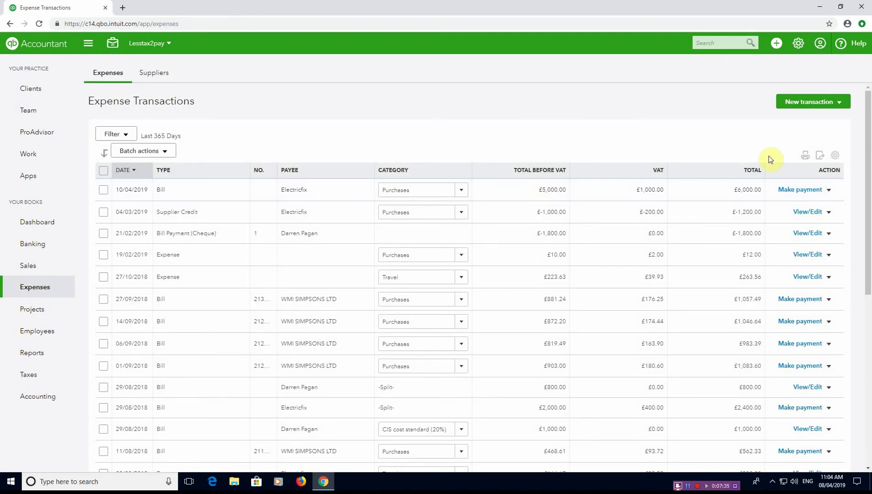
left_click(825, 106)
left_click(810, 147)
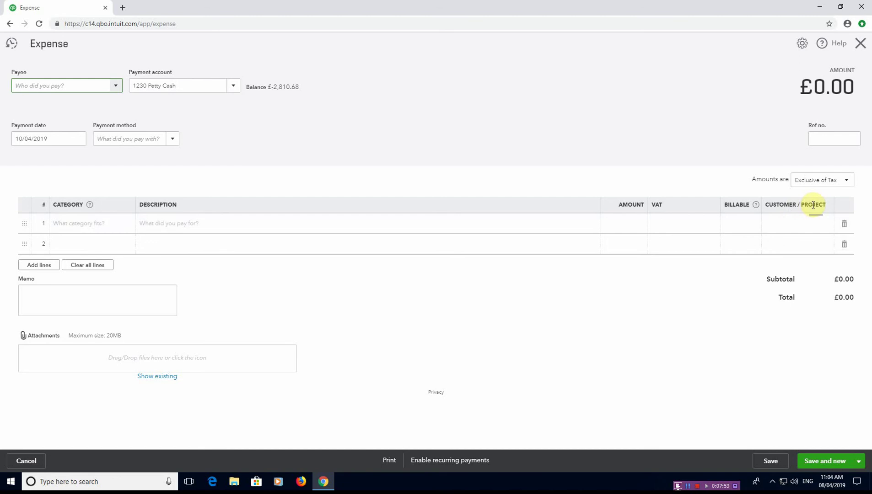
- Set line 1's Customer/Project to Test, then discard the expense without saving
left_click(819, 223)
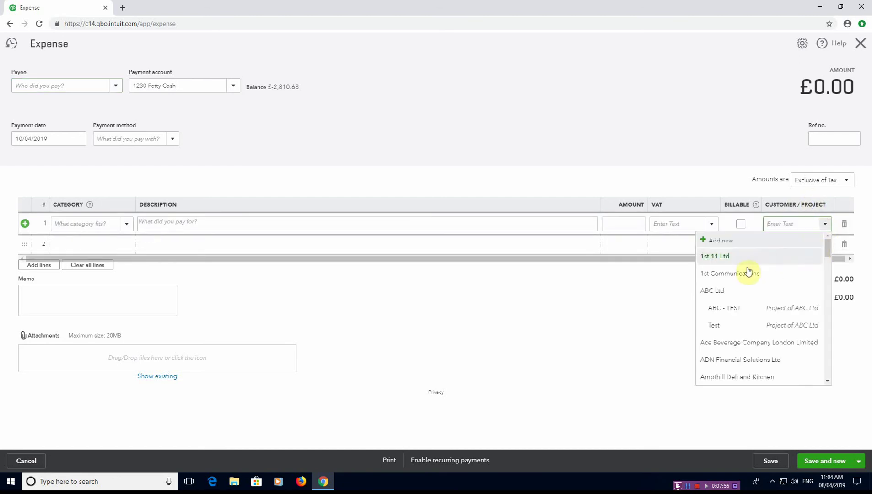
scroll(734, 303, "down", 10)
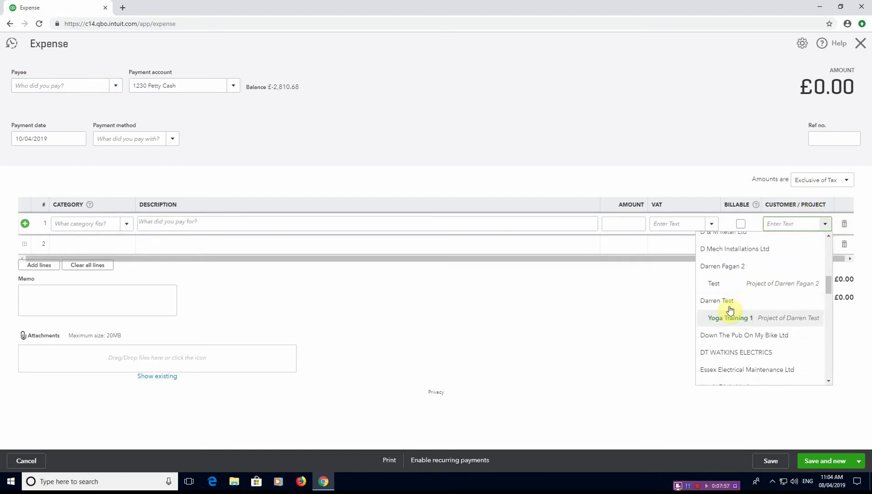
left_click(726, 284)
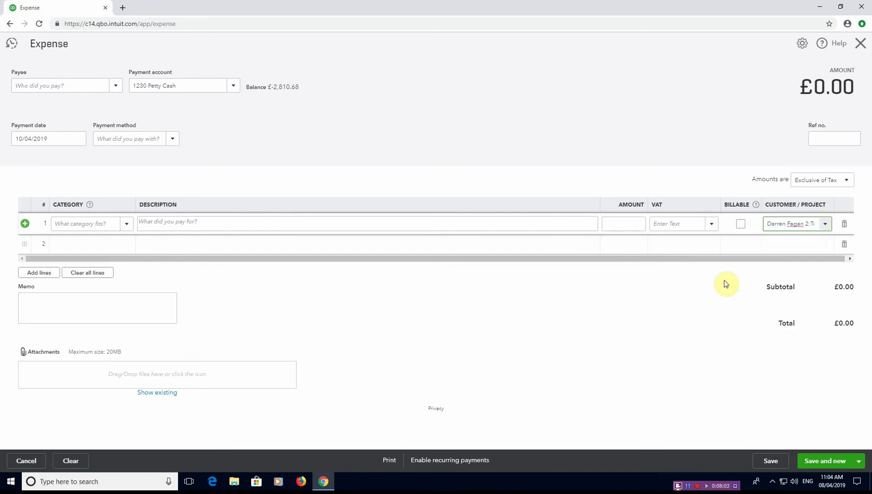
left_click(861, 43)
left_click(484, 266)
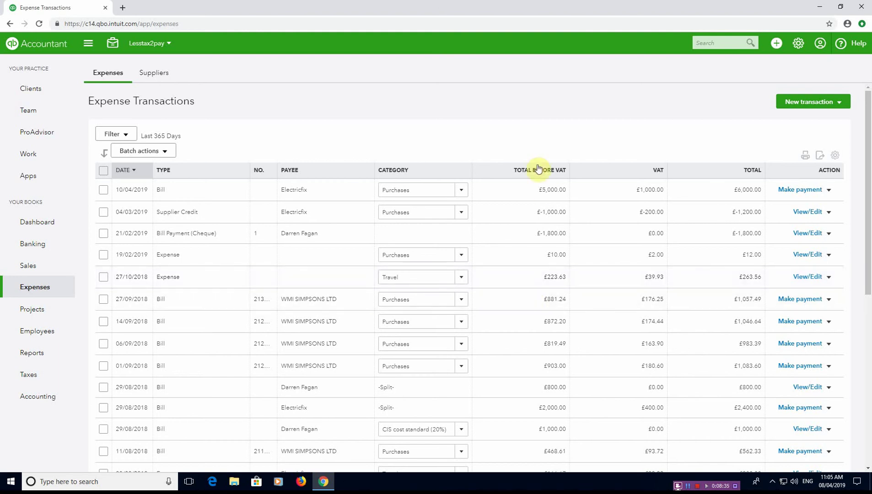
- Show the New transaction types on the Expense Transactions page
left_click(829, 102)
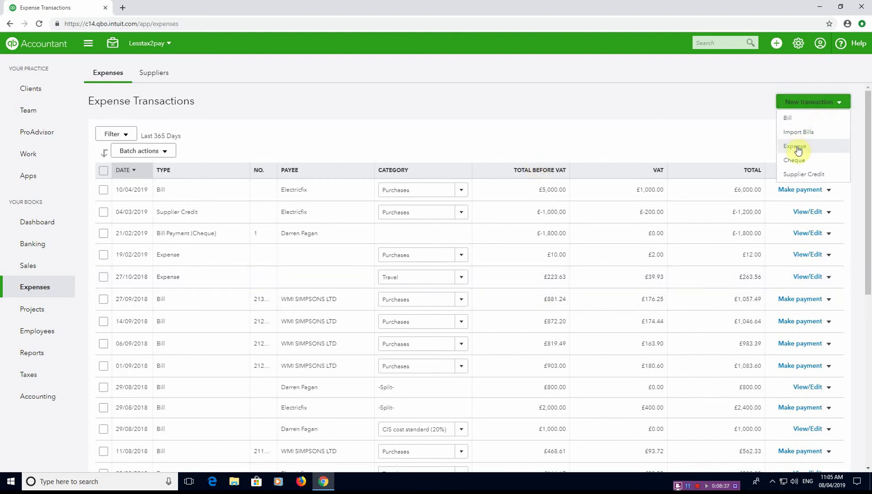
- Start a new bill from supplier Plumbfix dated 11/04/2019
left_click(789, 118)
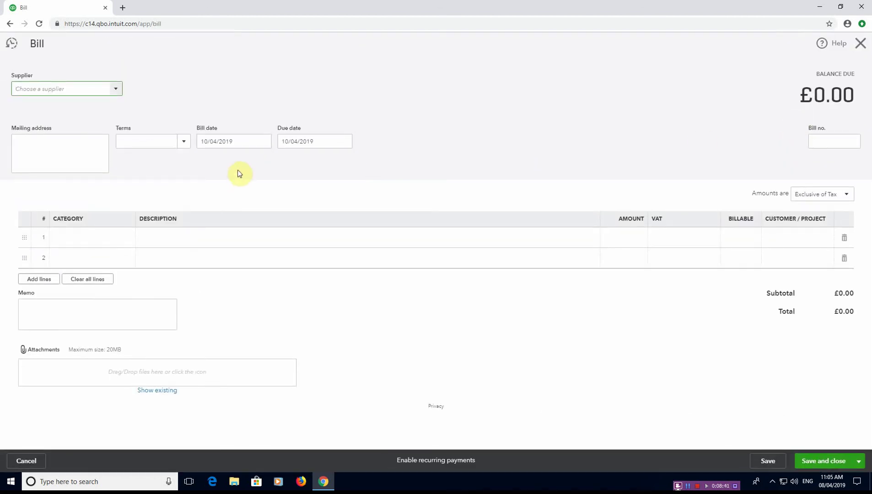
type("plumb")
key("Tab")
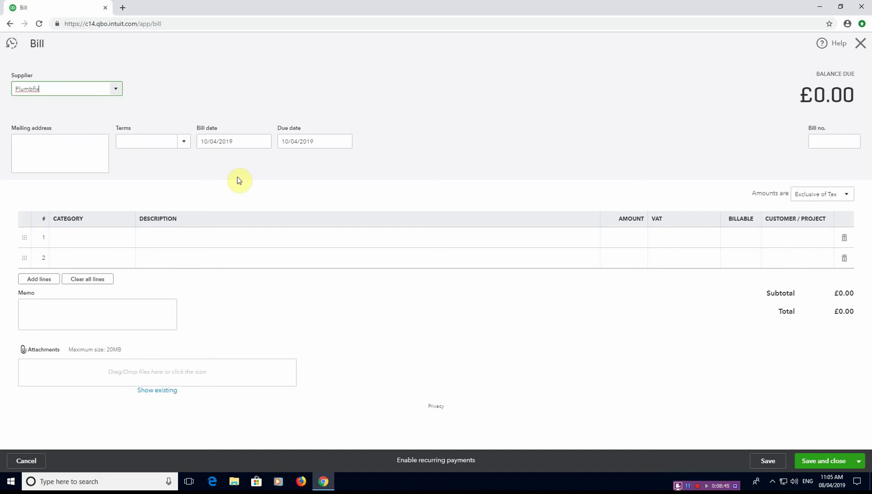
key("Tab")
key("Tab")
type("11")
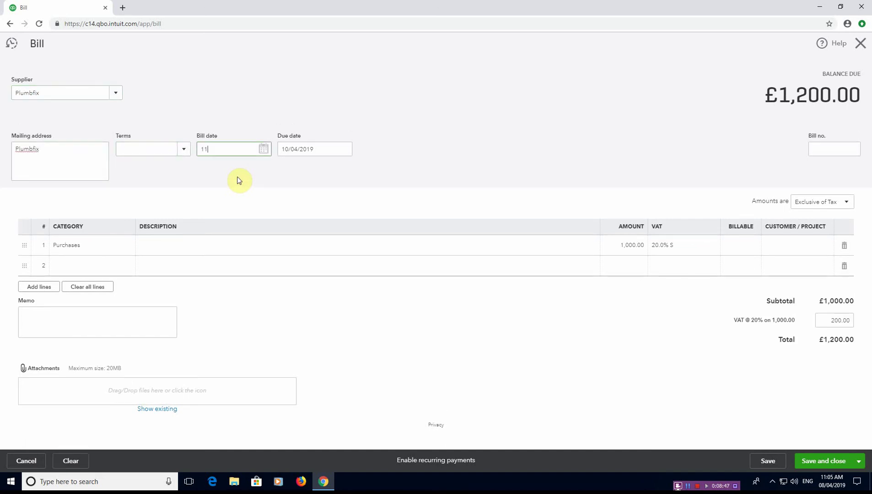
type("/04/2019")
key("Tab")
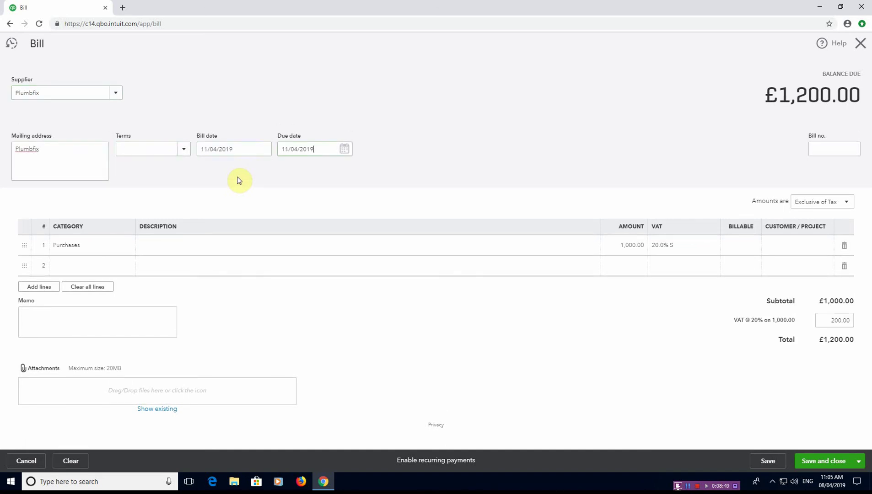
key("Tab")
key("Tab")
key("Tab")
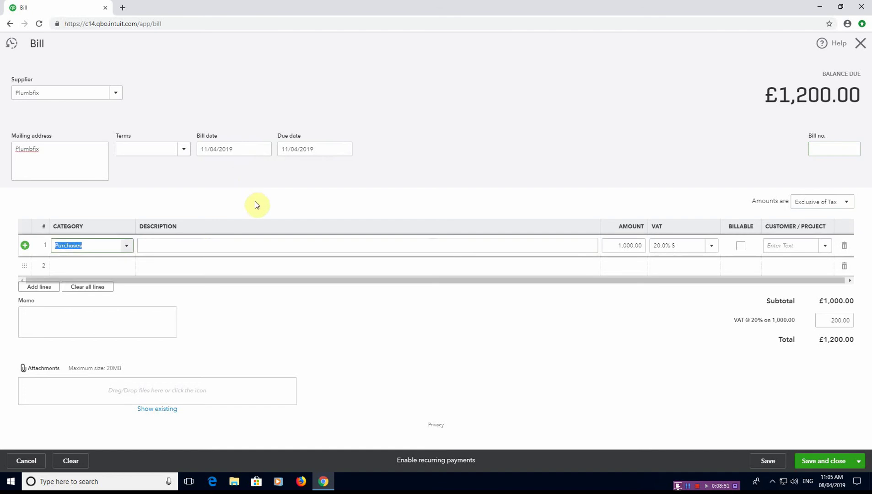
key("Tab")
- Fill line 1 with description 'inv no: 45678', amount £2,000, charged to the Test project
type("inv no")
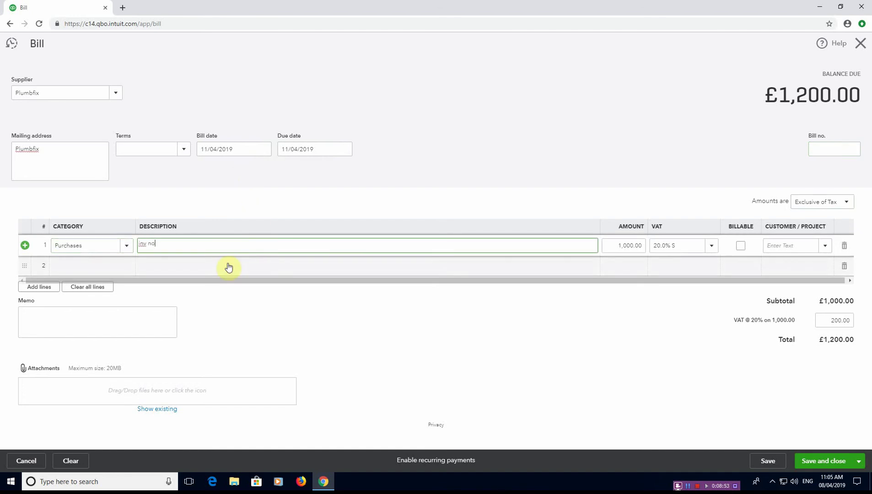
type(": 45678")
key("Tab")
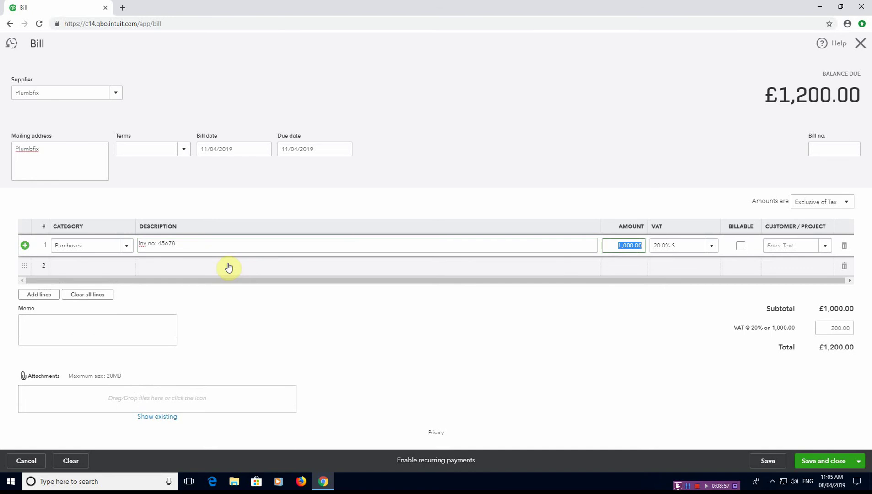
type("2000")
key("Tab")
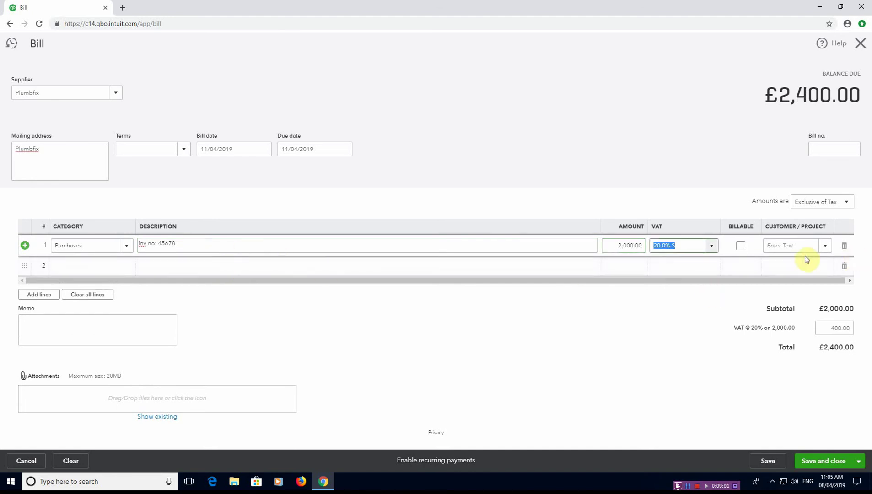
left_click(808, 246)
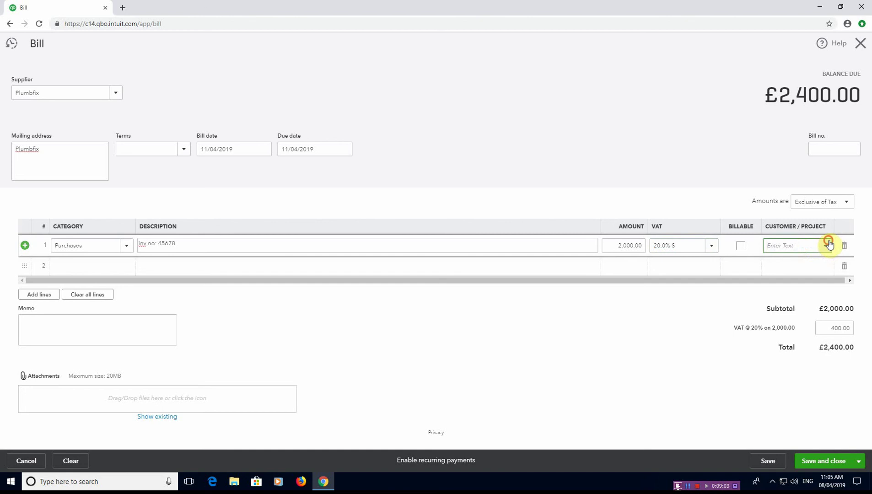
left_click(826, 245)
scroll(746, 334, "down", 6)
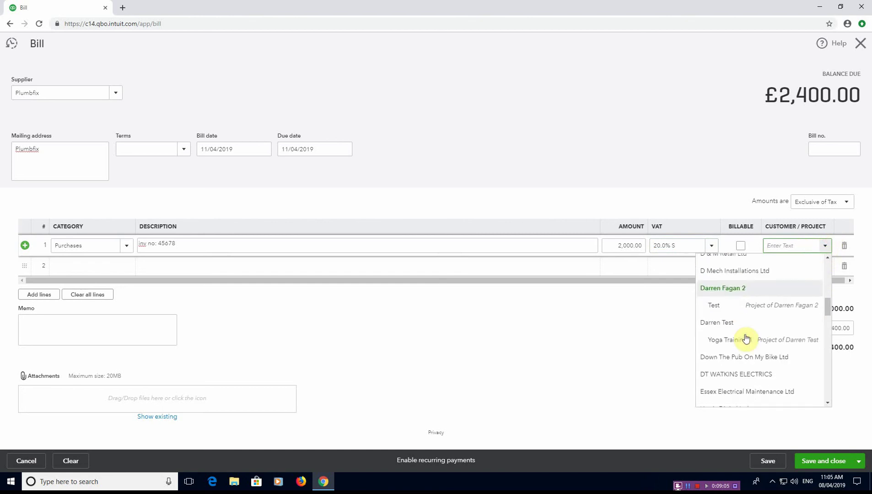
left_click(741, 305)
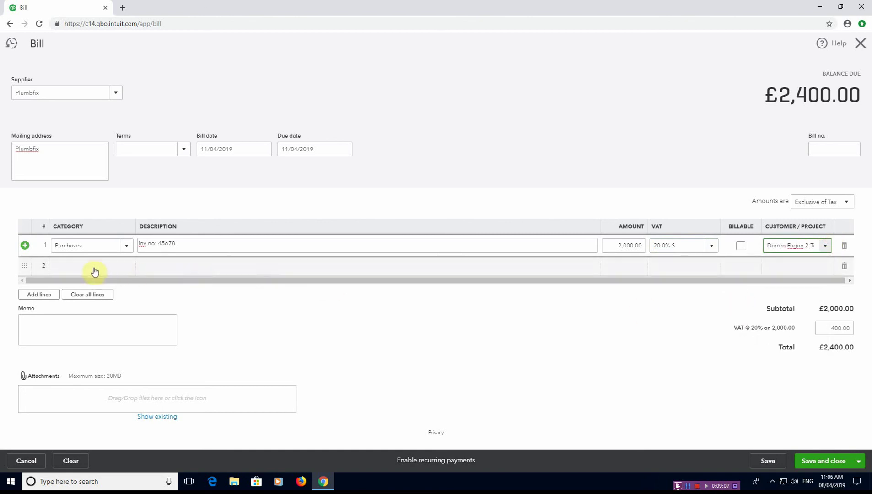
- Add a second Purchases line 'inv no 45678' for £1,000 at 20% VAT
left_click(79, 260)
type("Purchase")
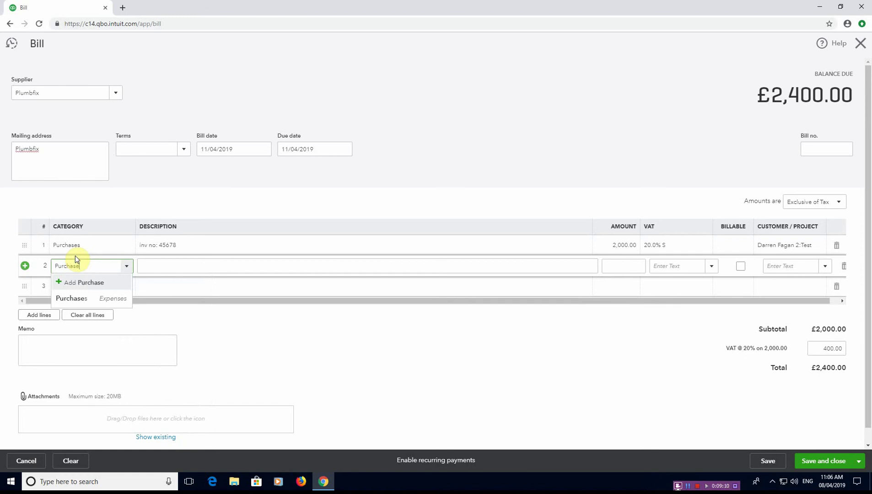
key("Tab")
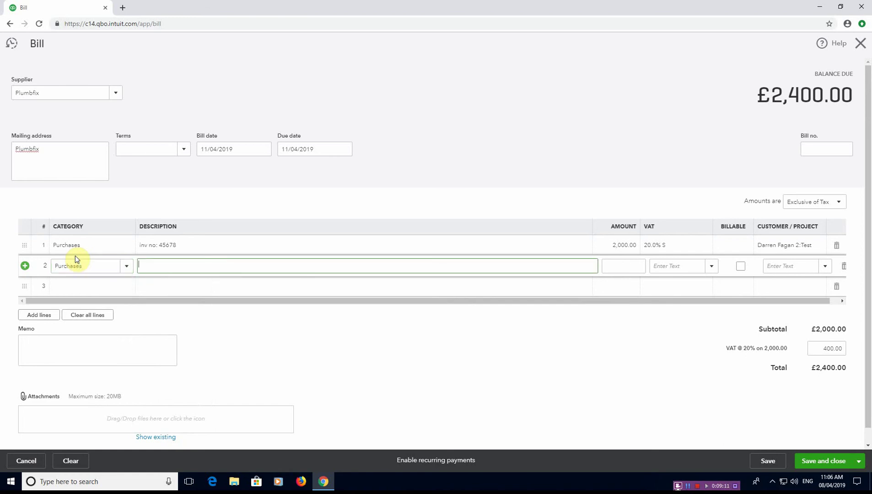
type("inv no 45678")
key("Tab")
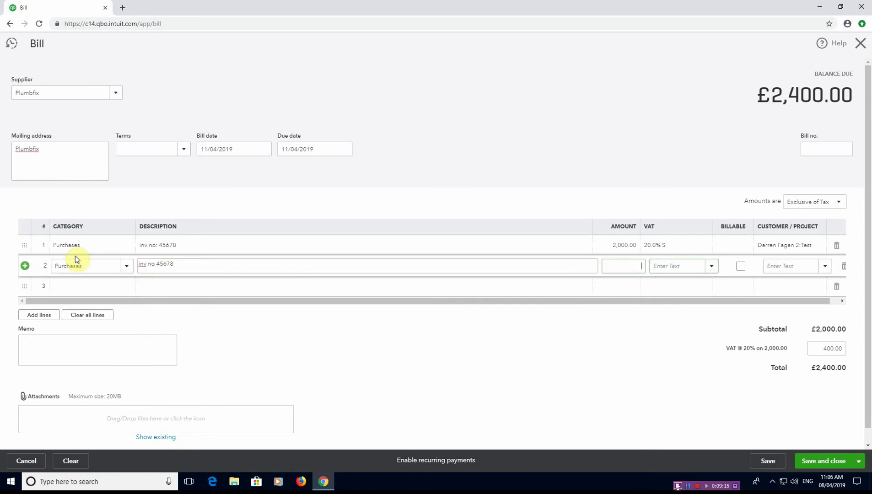
type("1,000")
key("Tab")
type("20")
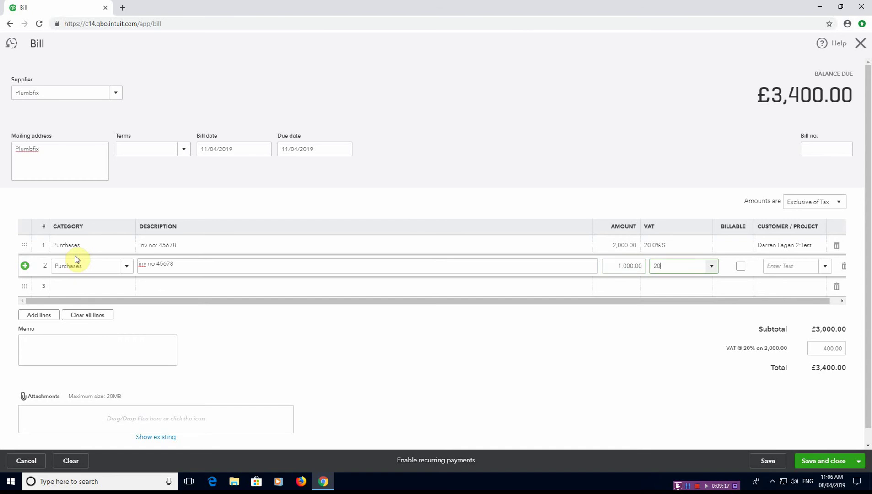
left_click(668, 299)
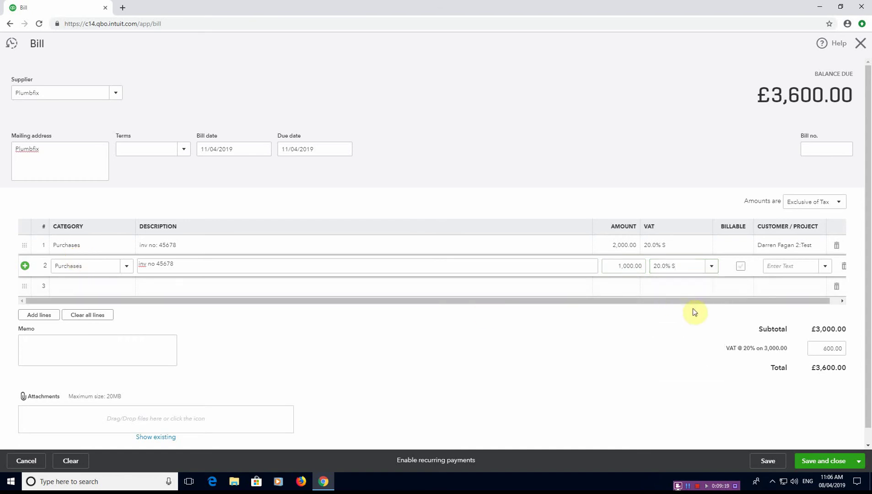
- Finish the second line's VAT entry and save the £3,600 Plumbfix bill
left_click(773, 269)
left_click(819, 463)
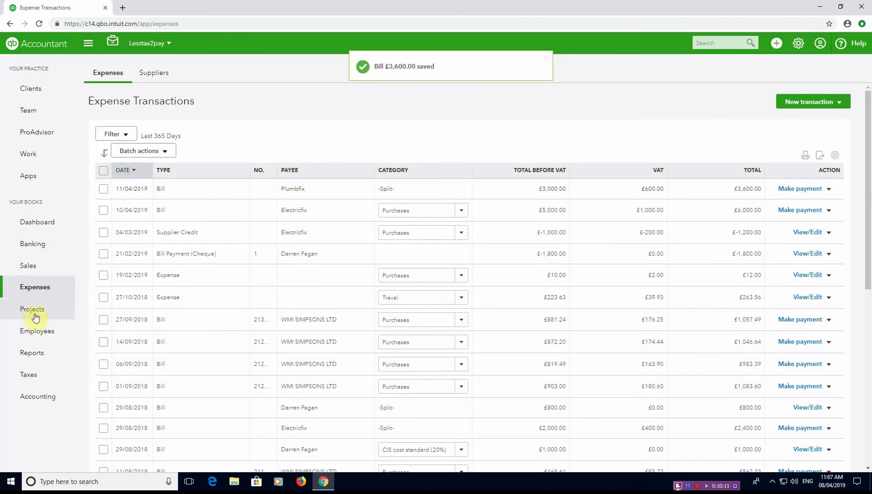
- View the Project profitability report for the Test project, showing £7,000 expenses and £18,000 net income
left_click(32, 309)
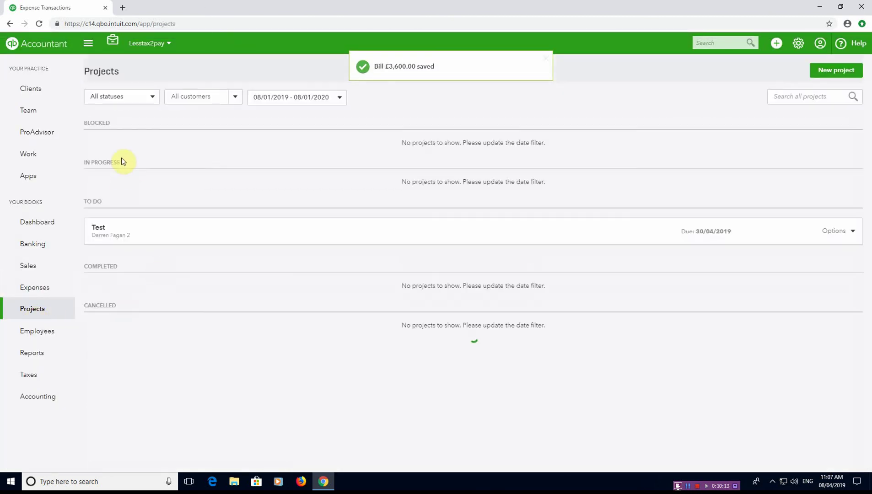
left_click(98, 232)
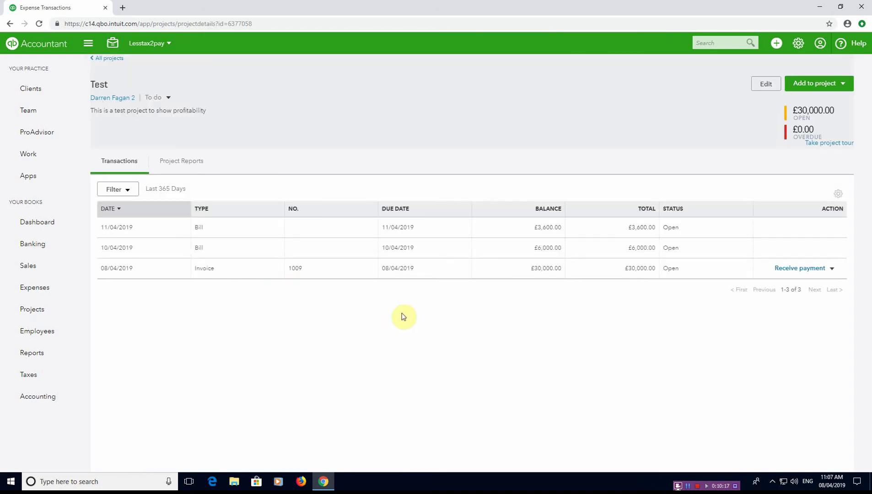
left_click(184, 165)
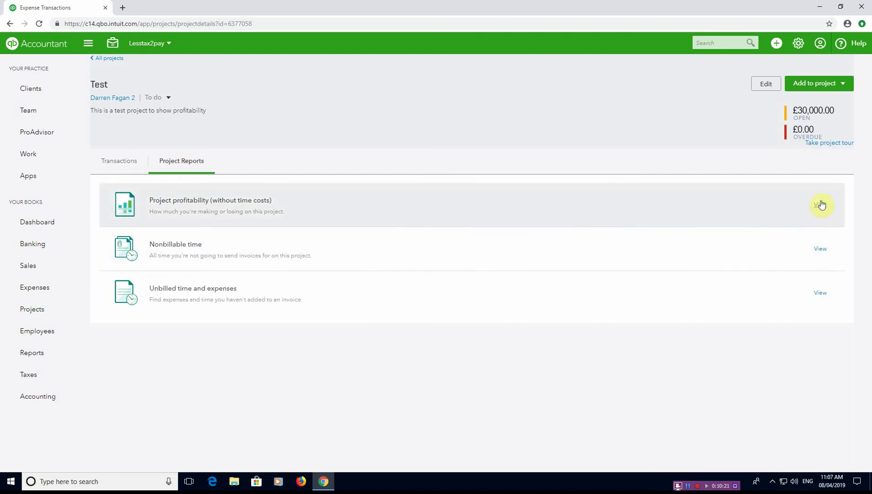
left_click(821, 205)
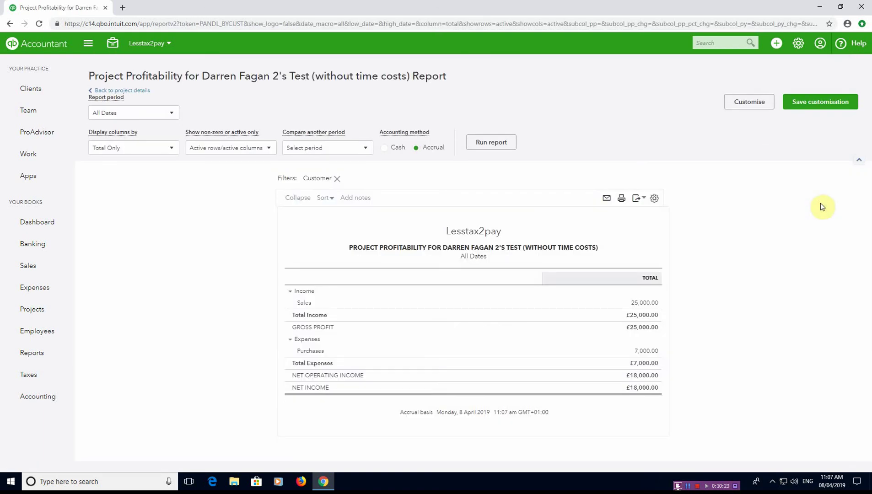